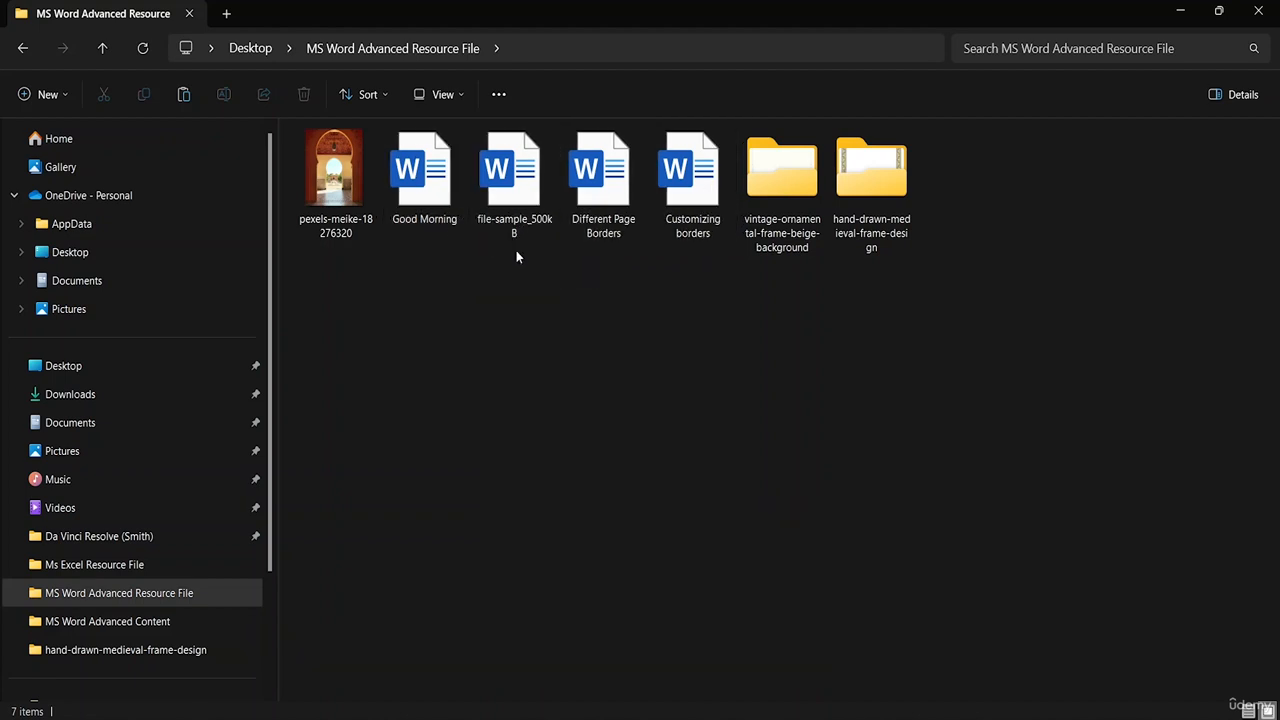
pyautogui.doubleClick(428, 200)
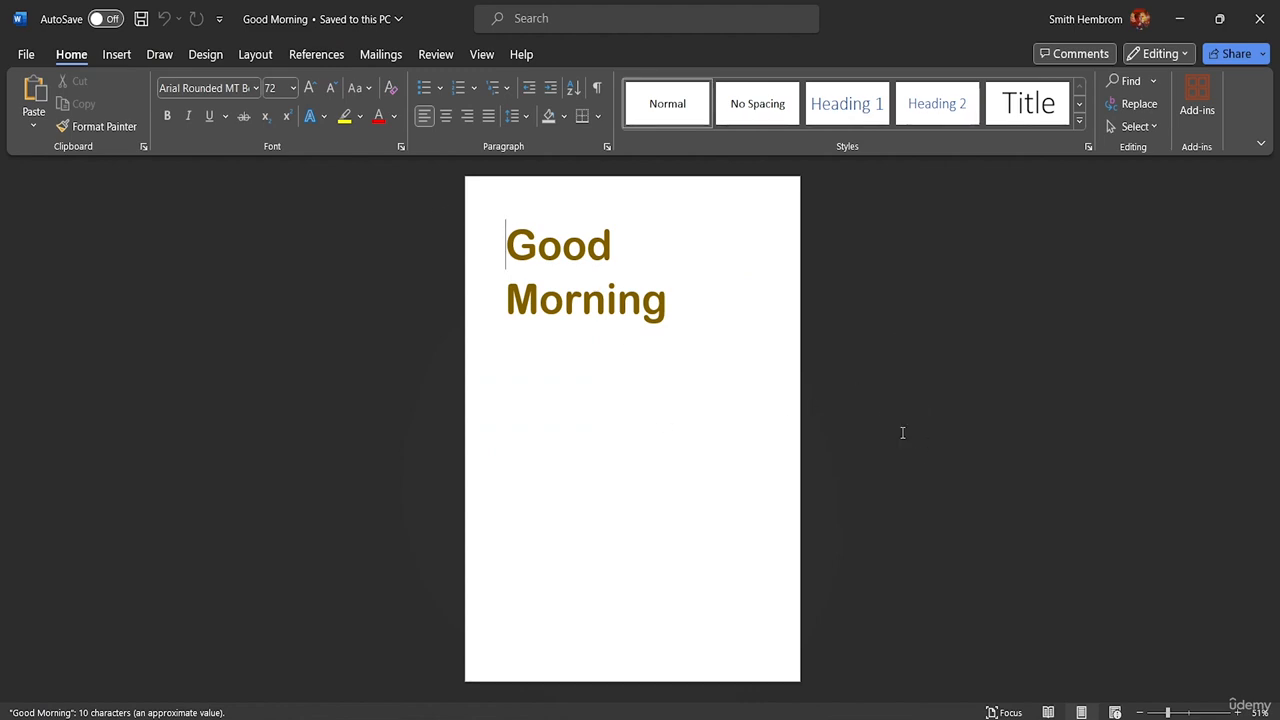
pyautogui.click(1259, 18)
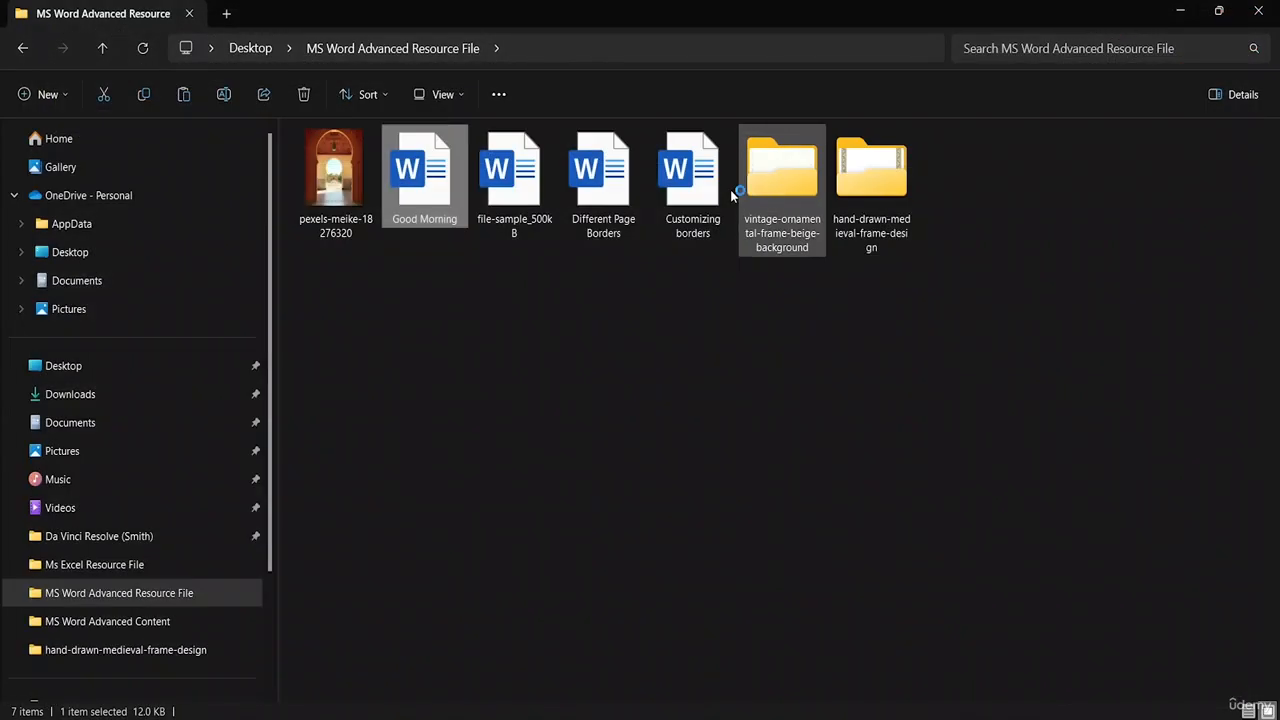
pyautogui.doubleClick(519, 214)
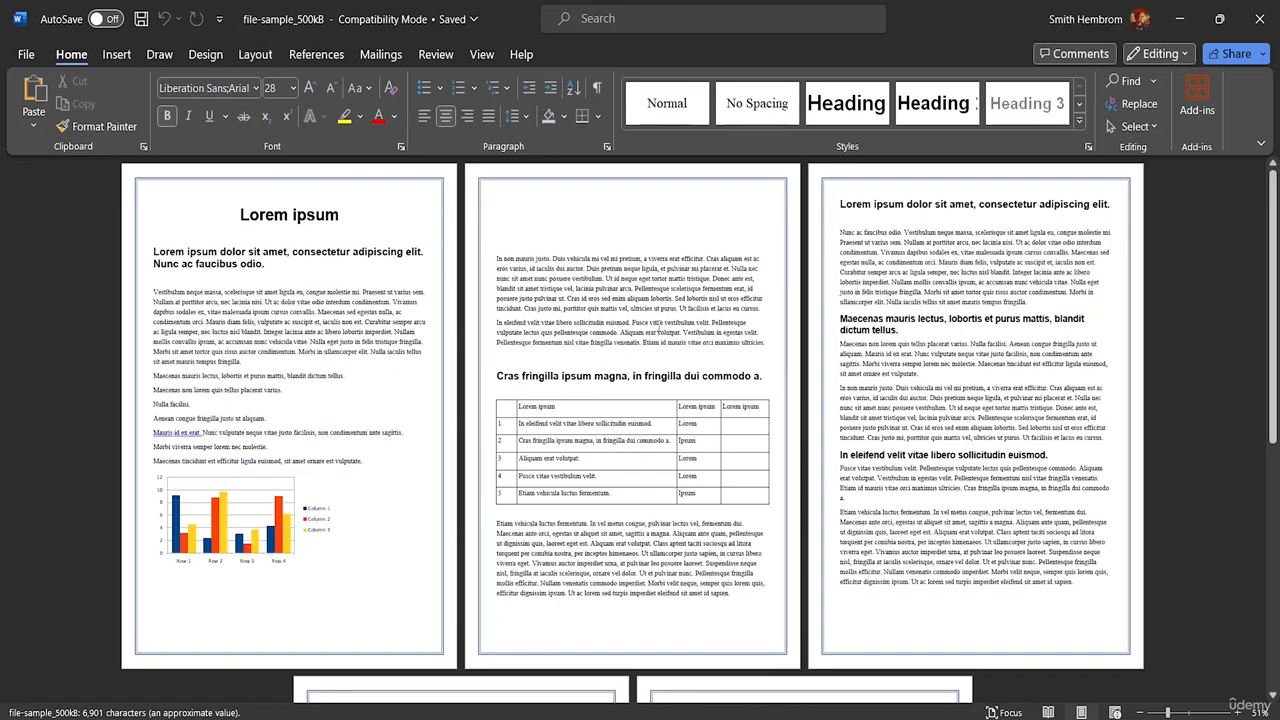
pyautogui.scroll(-5, 820, 406)
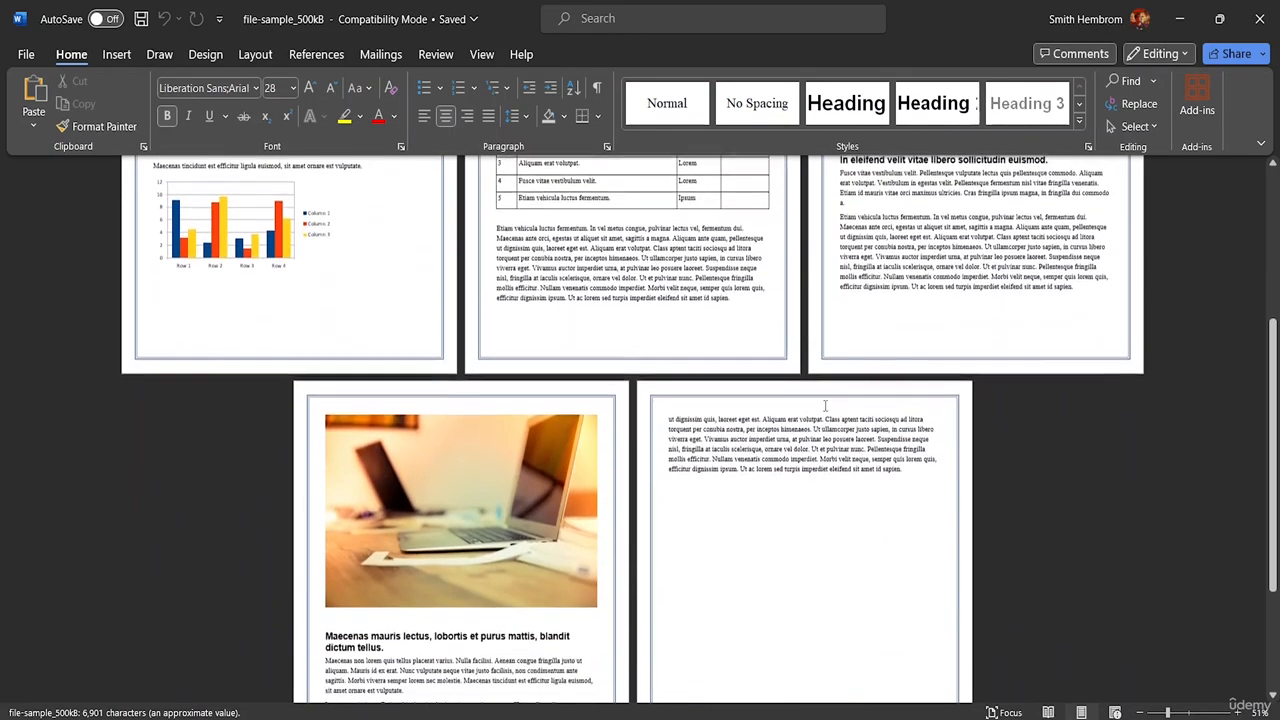
pyautogui.scroll(-3, 825, 406)
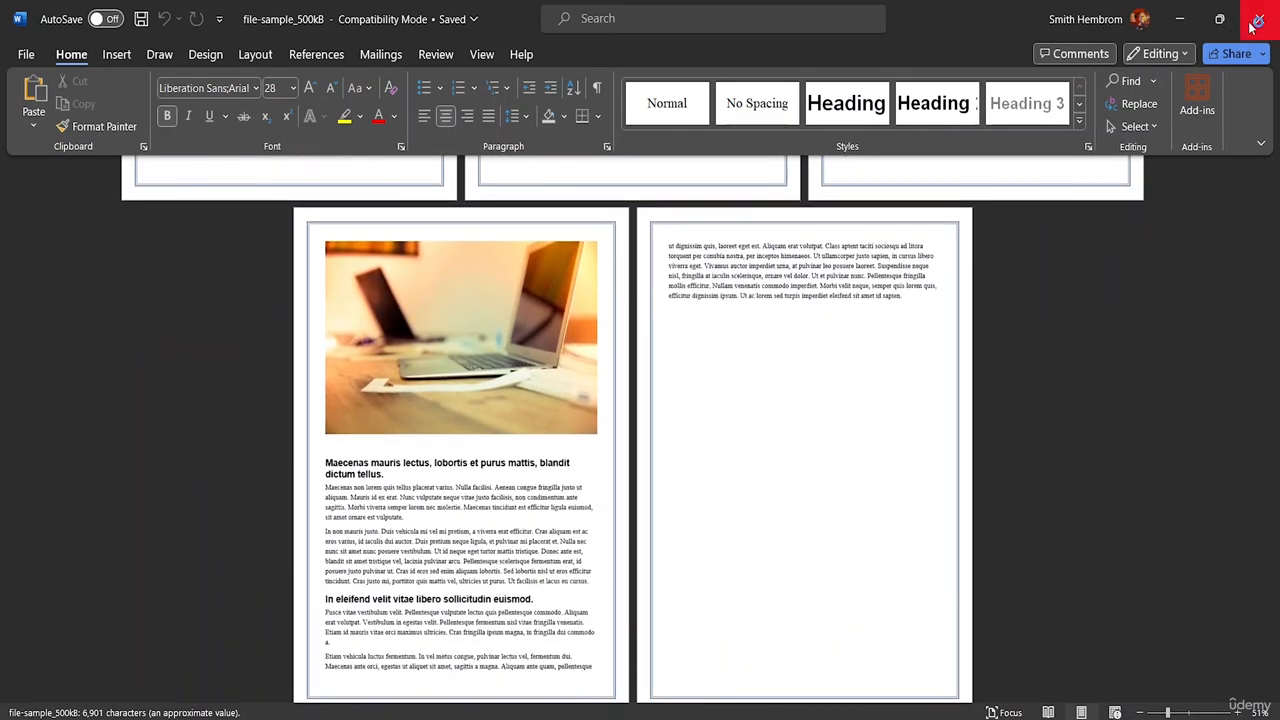
pyautogui.click(1252, 24)
pyautogui.doubleClick(623, 212)
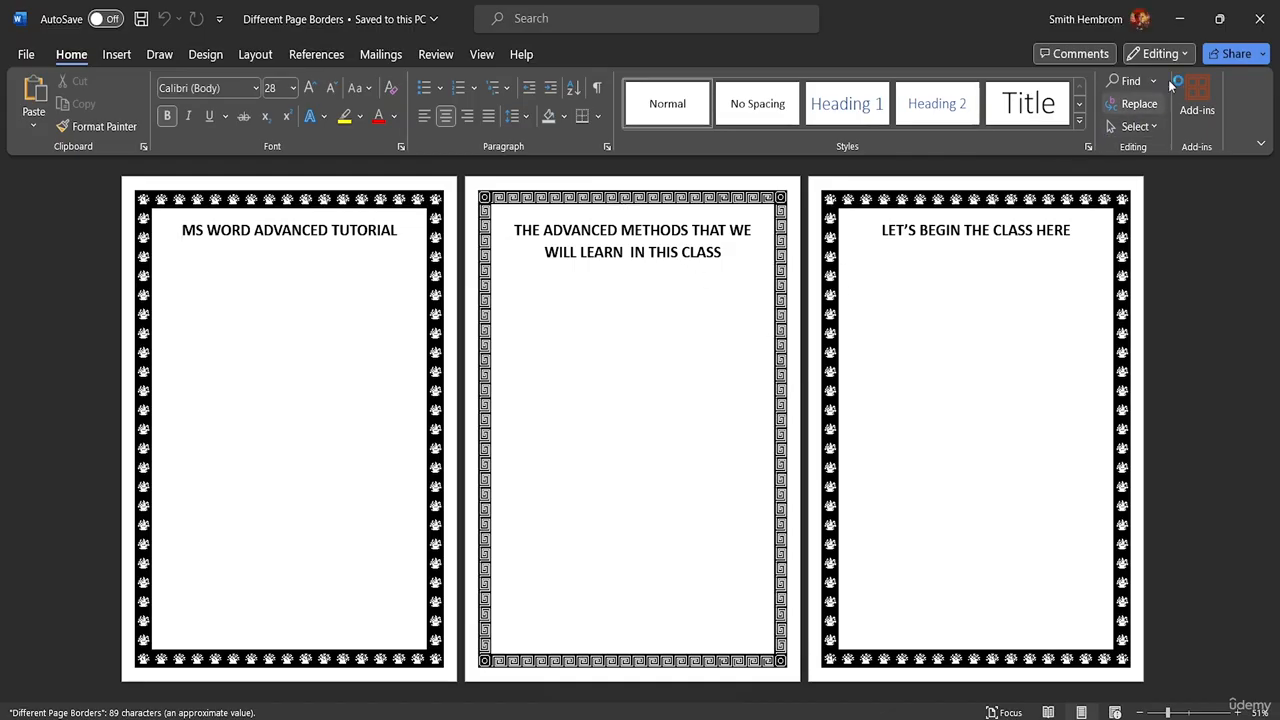
pyautogui.click(1260, 18)
pyautogui.doubleClick(708, 226)
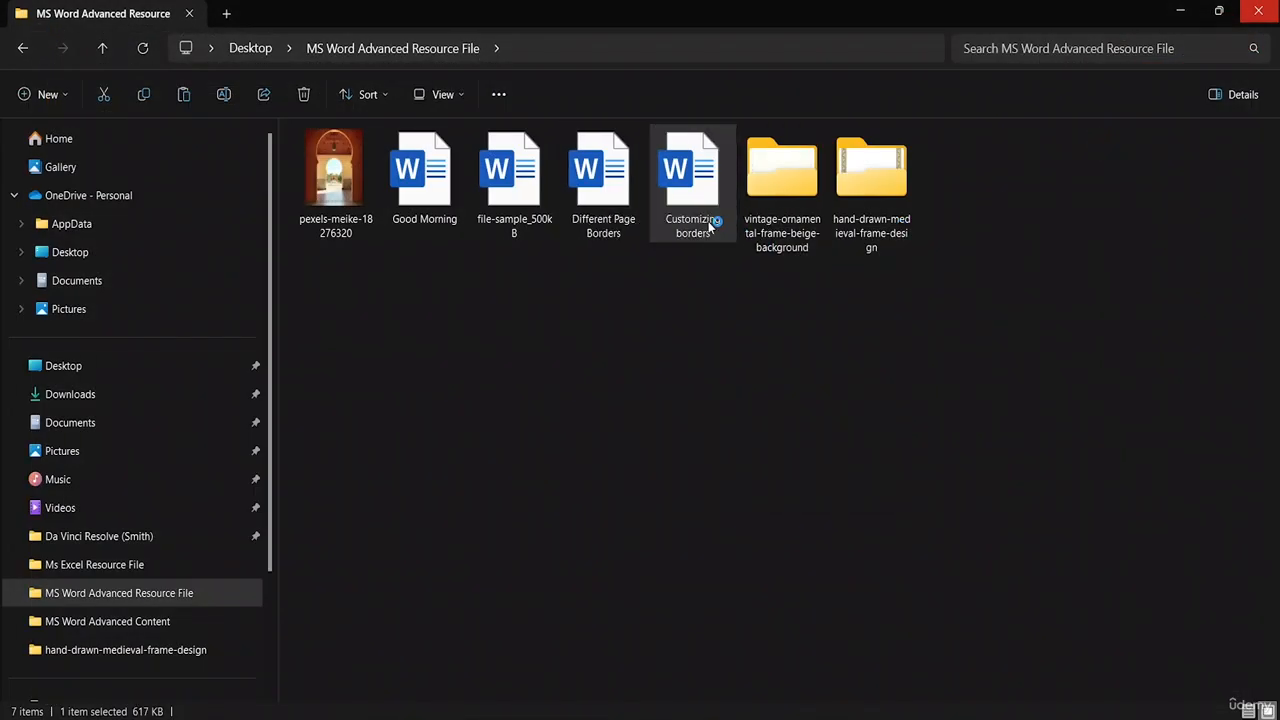
pyautogui.rightClick(708, 226)
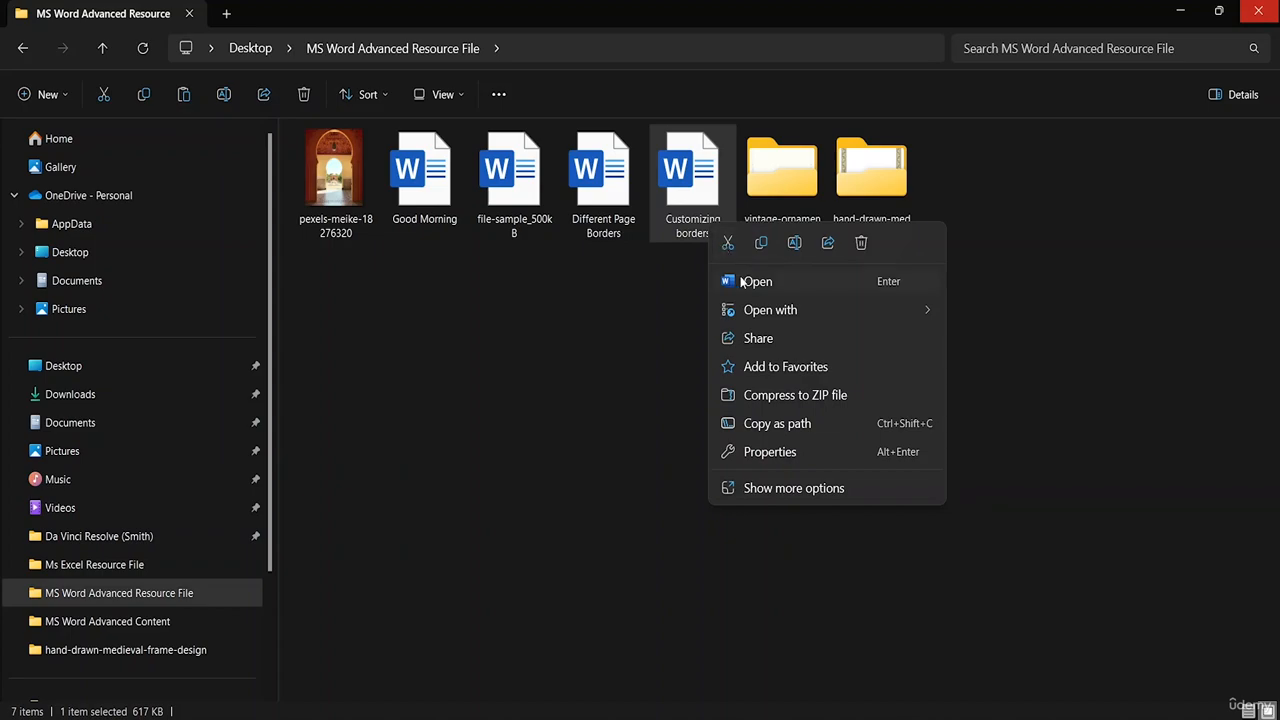
pyautogui.click(756, 281)
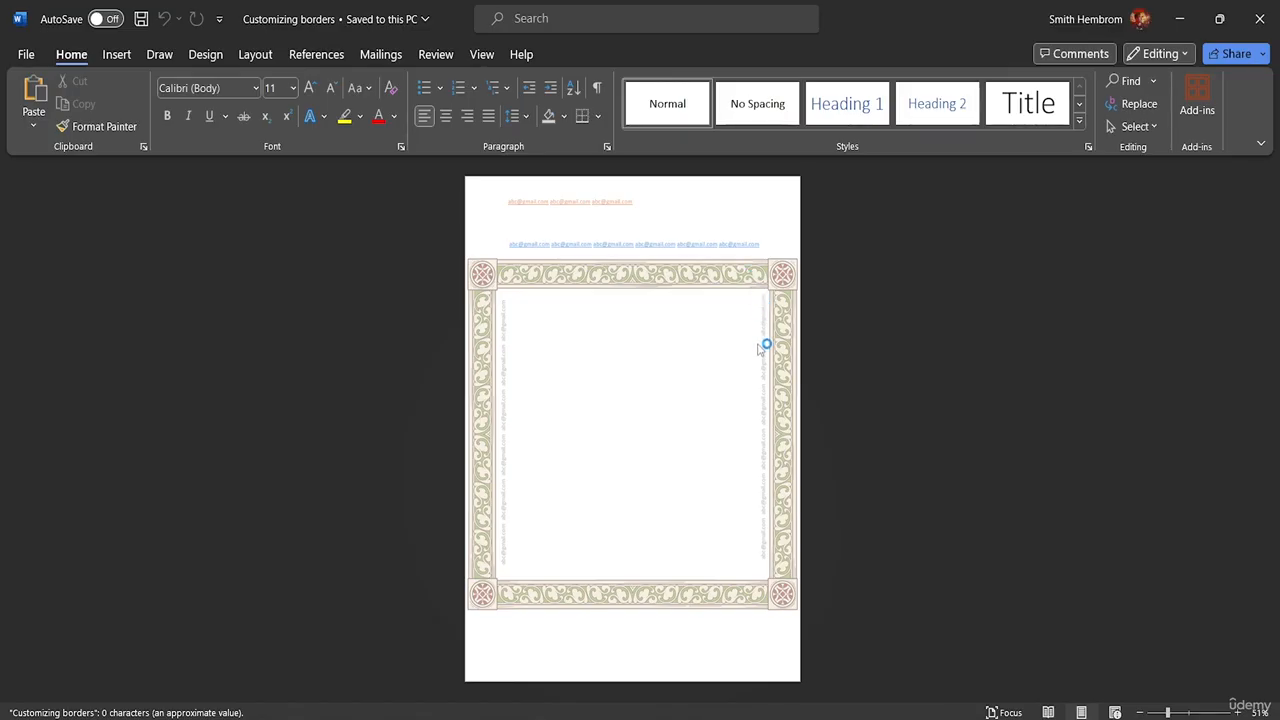
pyautogui.click(1259, 18)
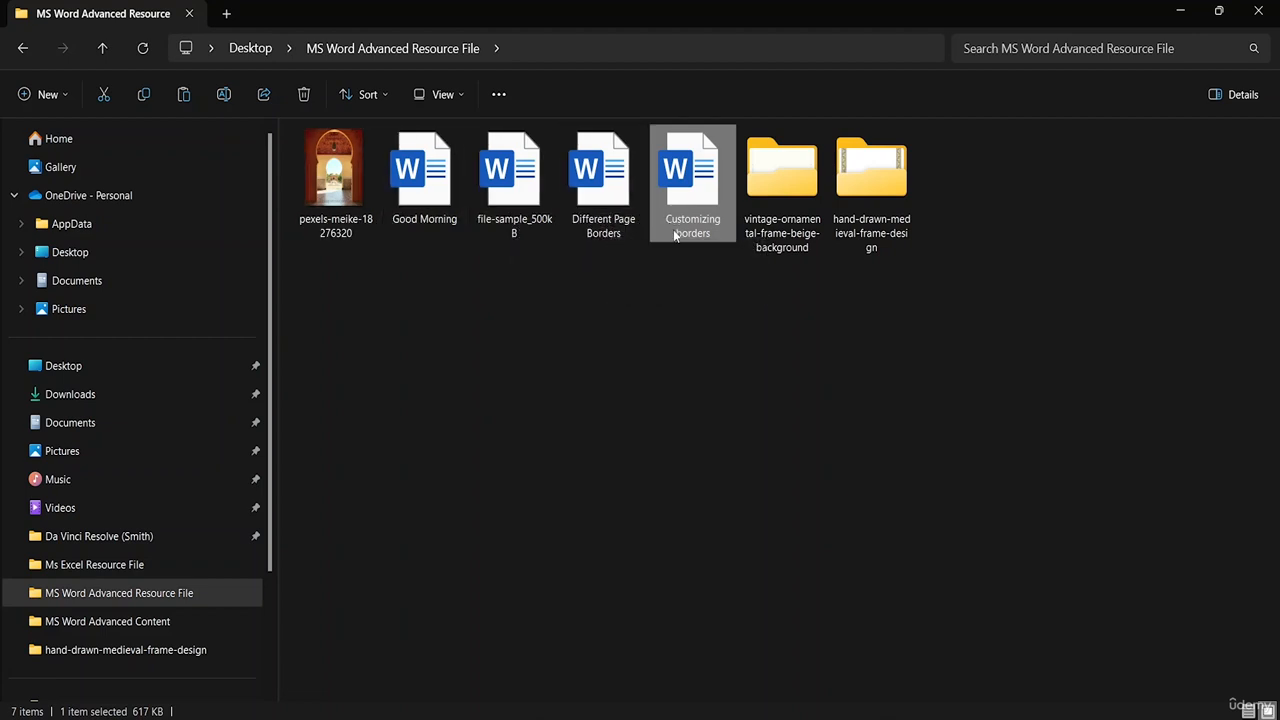
# - Prefix 'Different Page Borders' with 1 and 'Customizing borders' with 2
pyautogui.rightClick(587, 237)
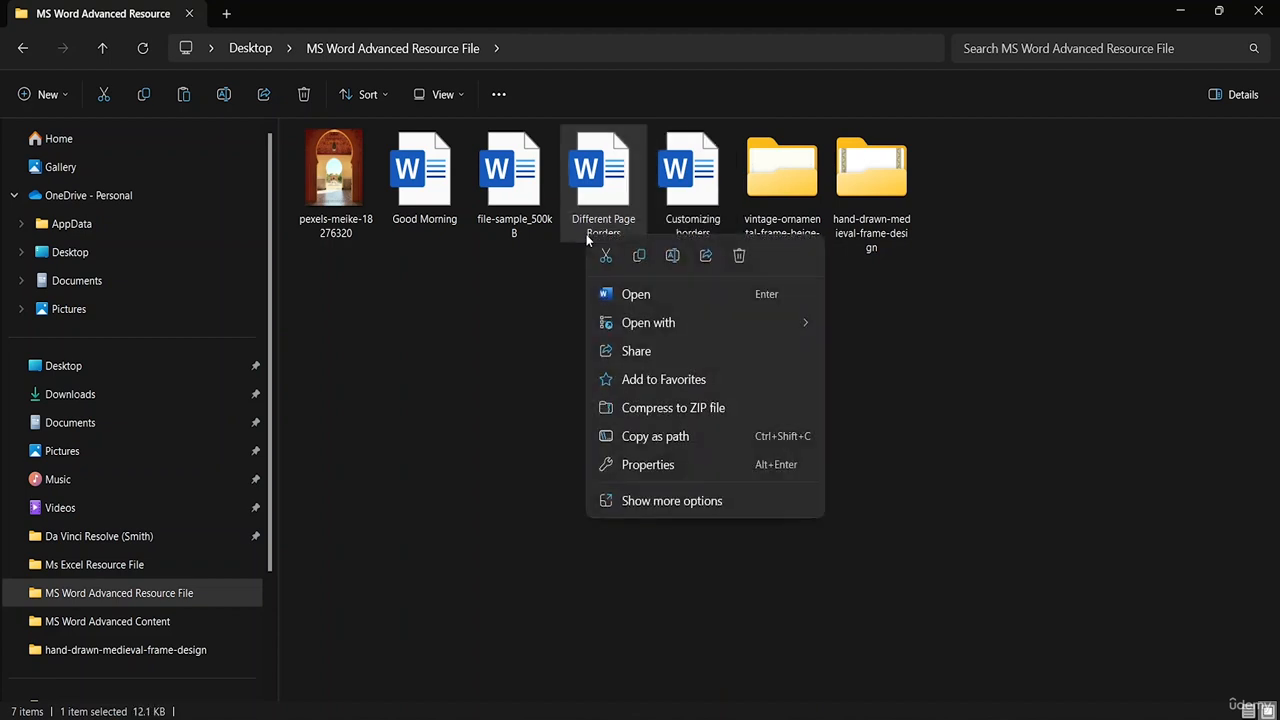
pyautogui.click(668, 256)
pyautogui.click(637, 232)
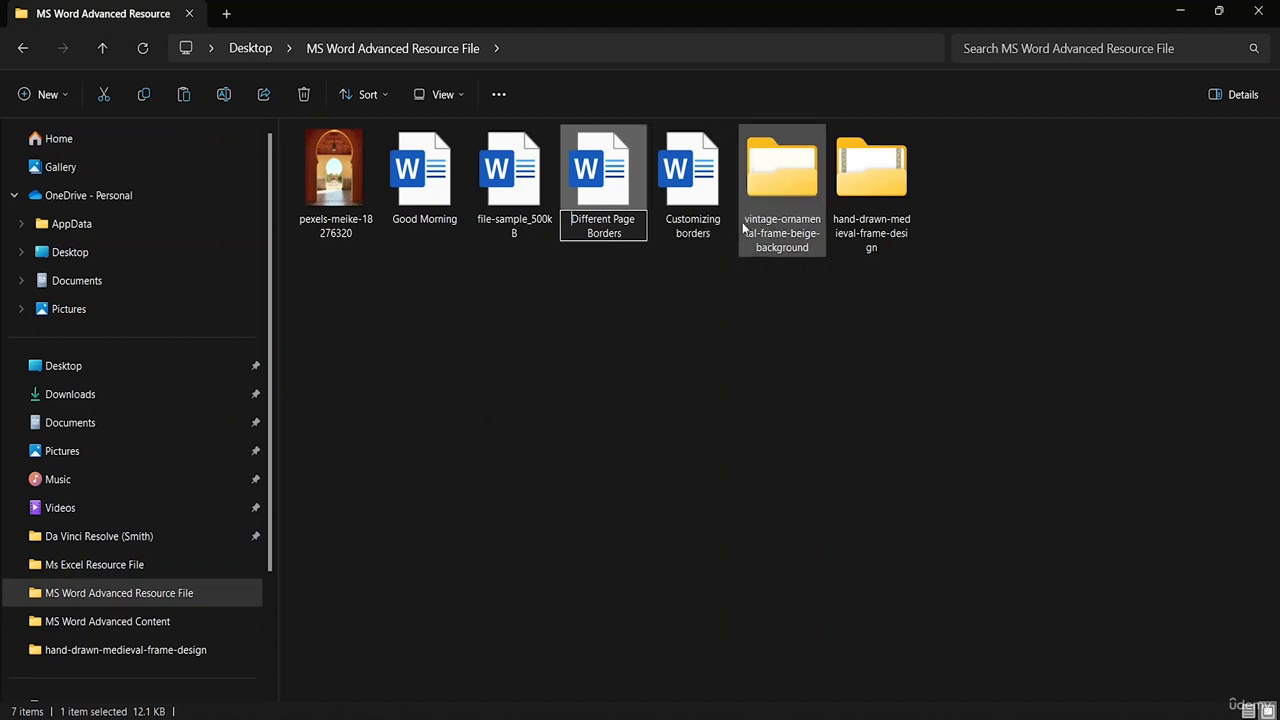
pyautogui.write('1')
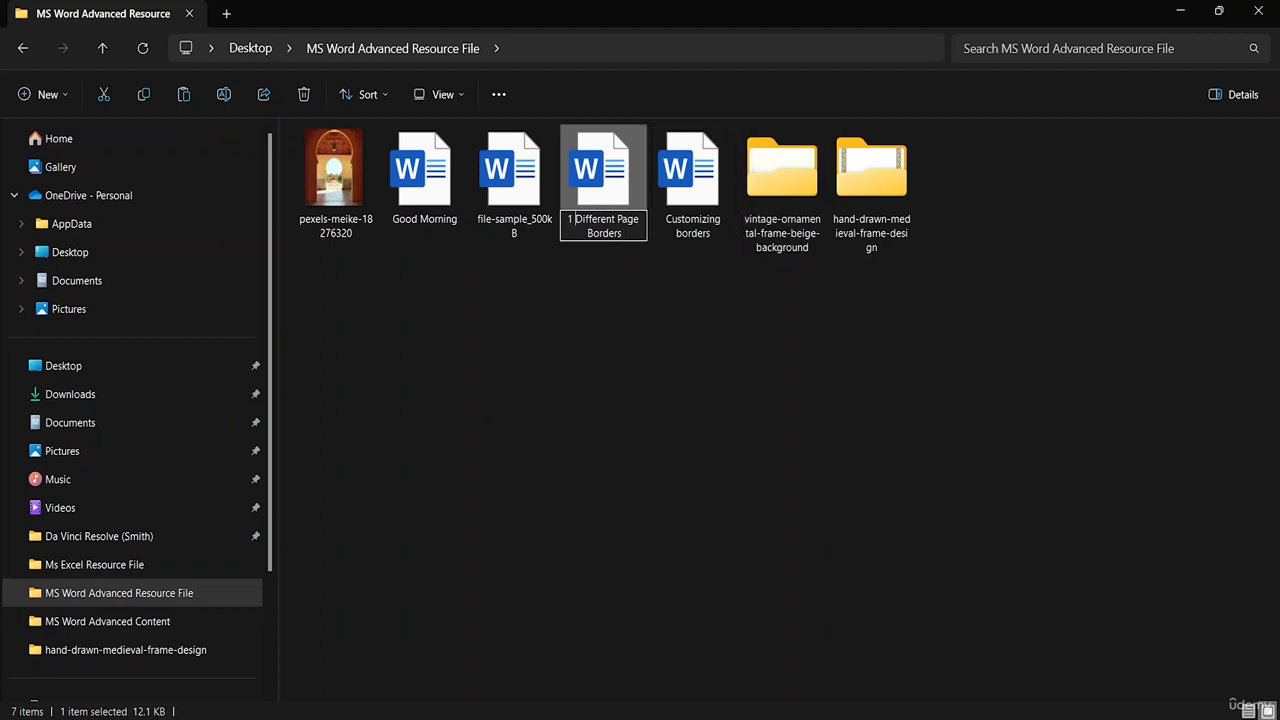
pyautogui.click(680, 234)
pyautogui.rightClick(679, 231)
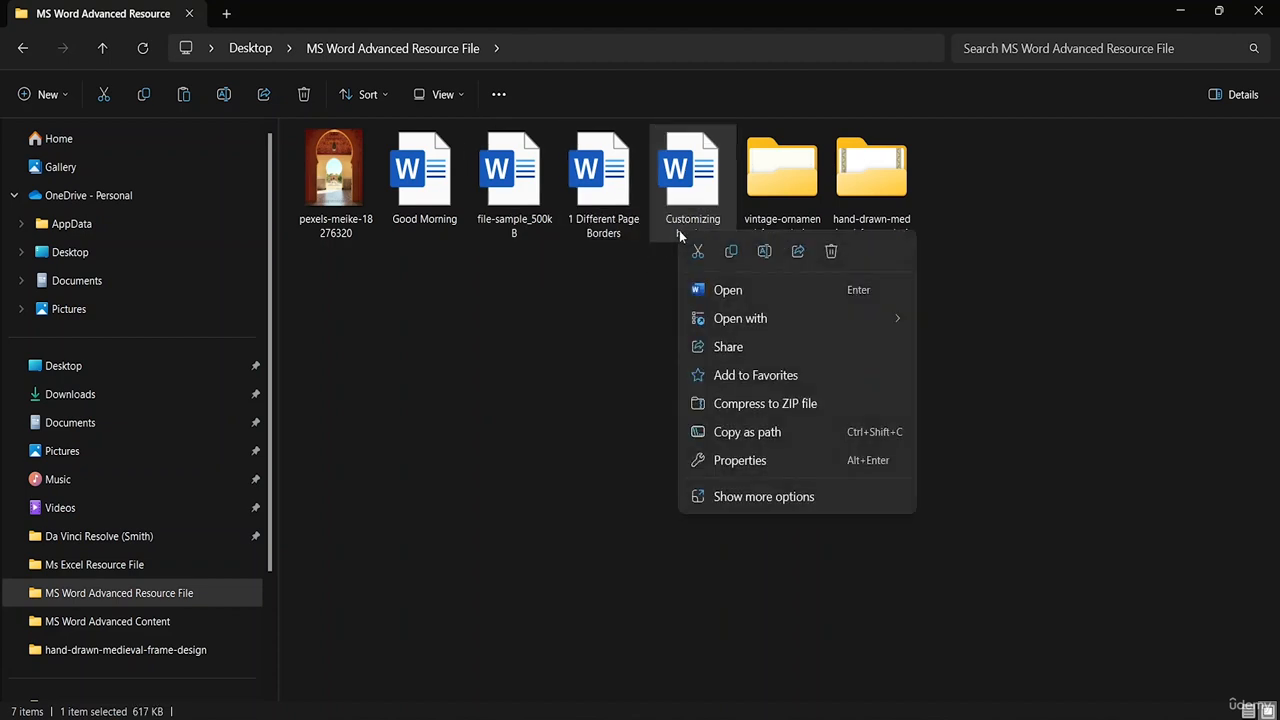
pyautogui.click(764, 254)
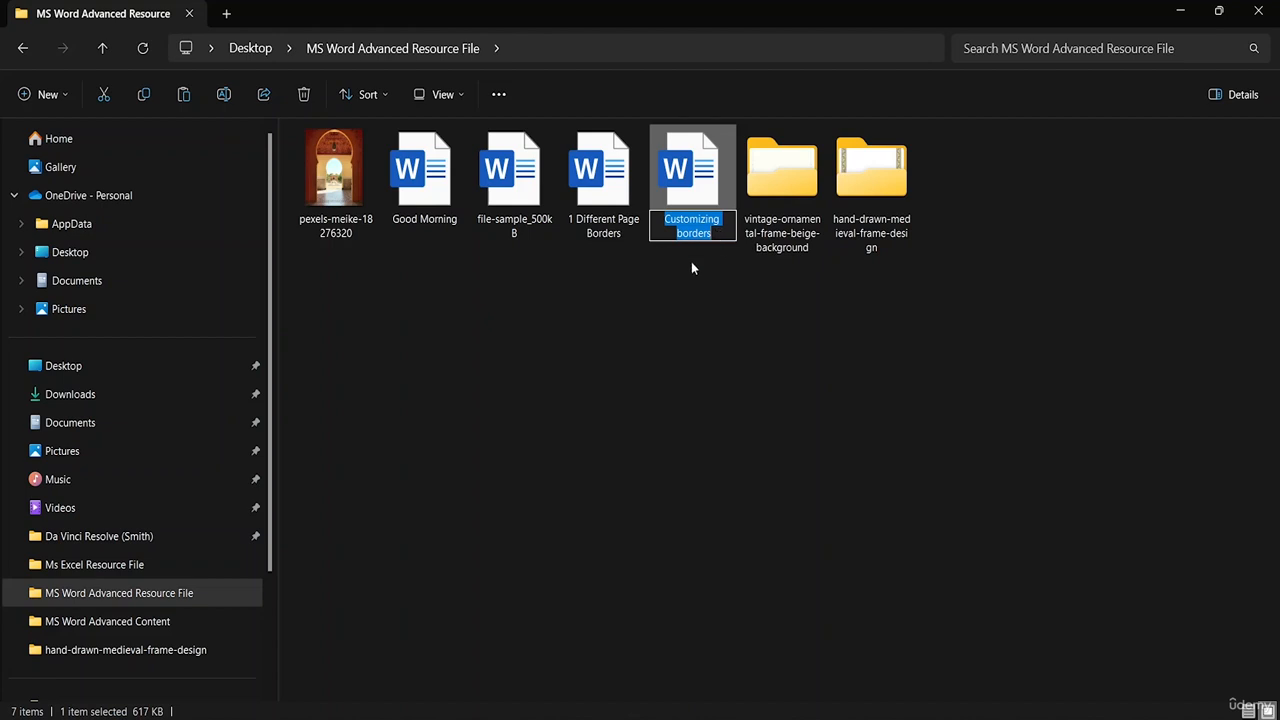
pyautogui.click(663, 219)
pyautogui.write('2')
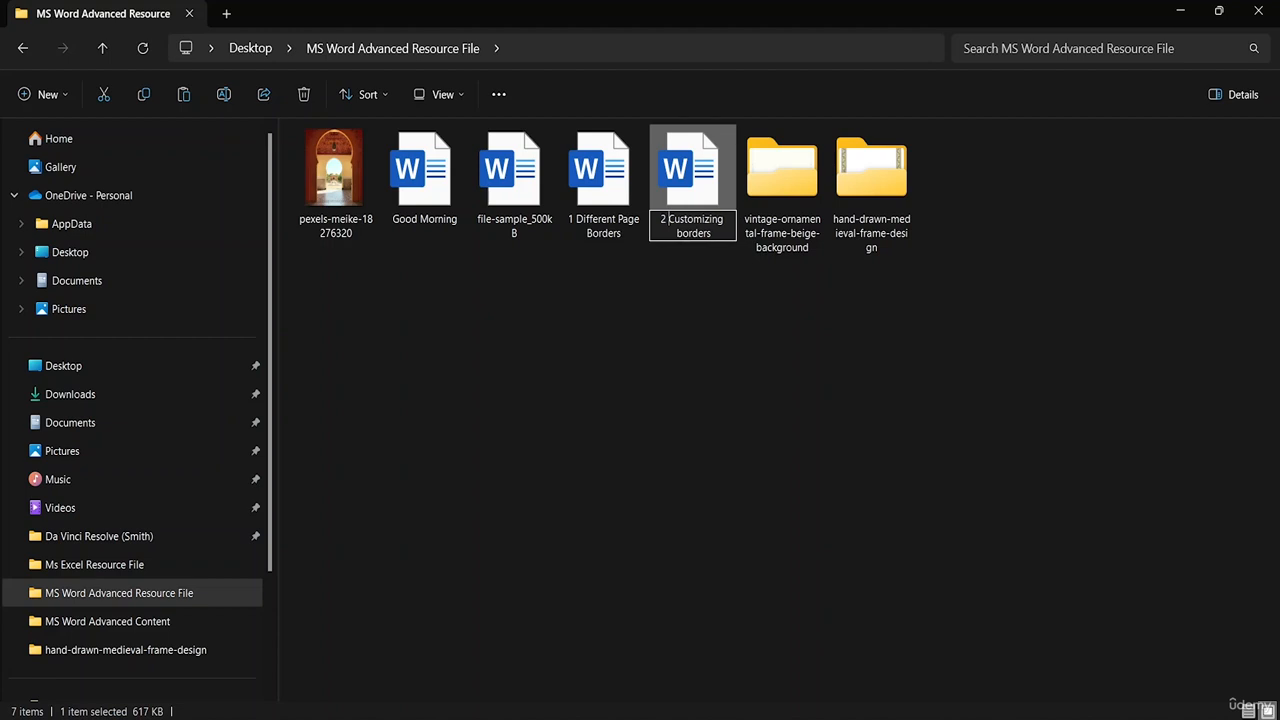
# - Prefix 'Good Morning' with 3 and 'file-sample_500kB' with 4
pyautogui.rightClick(452, 224)
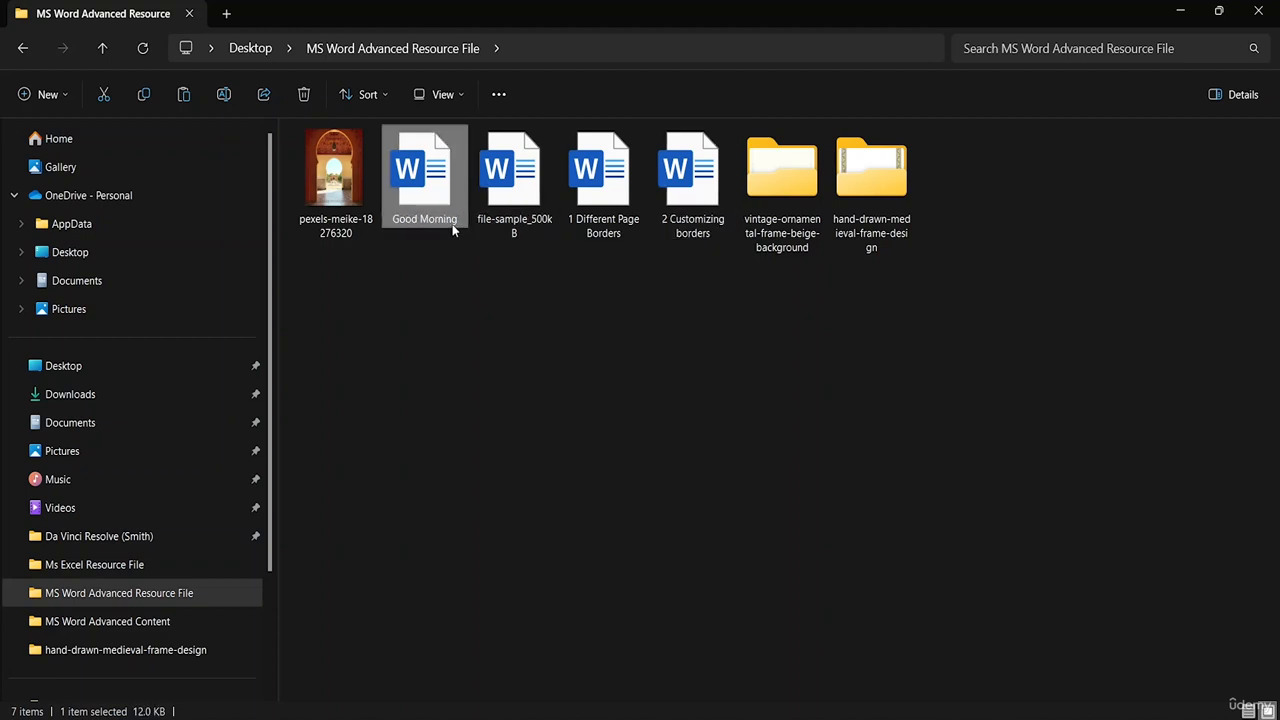
pyautogui.click(530, 246)
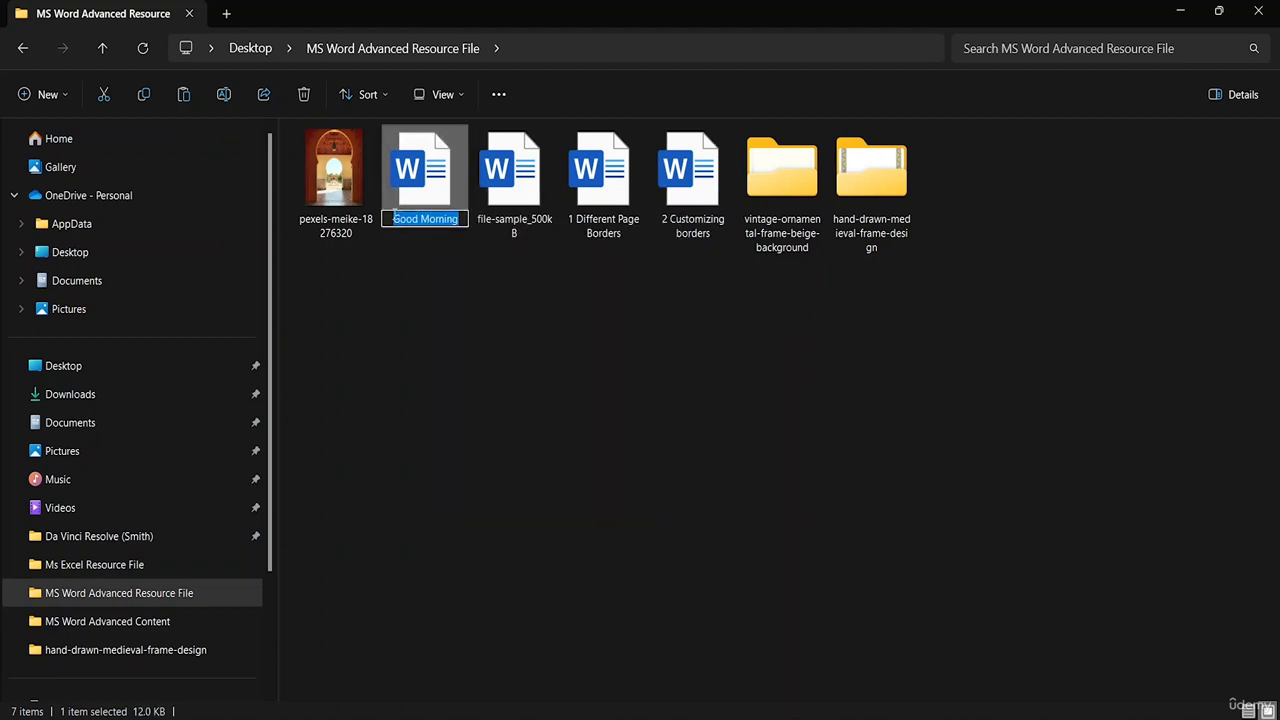
pyautogui.click(392, 219)
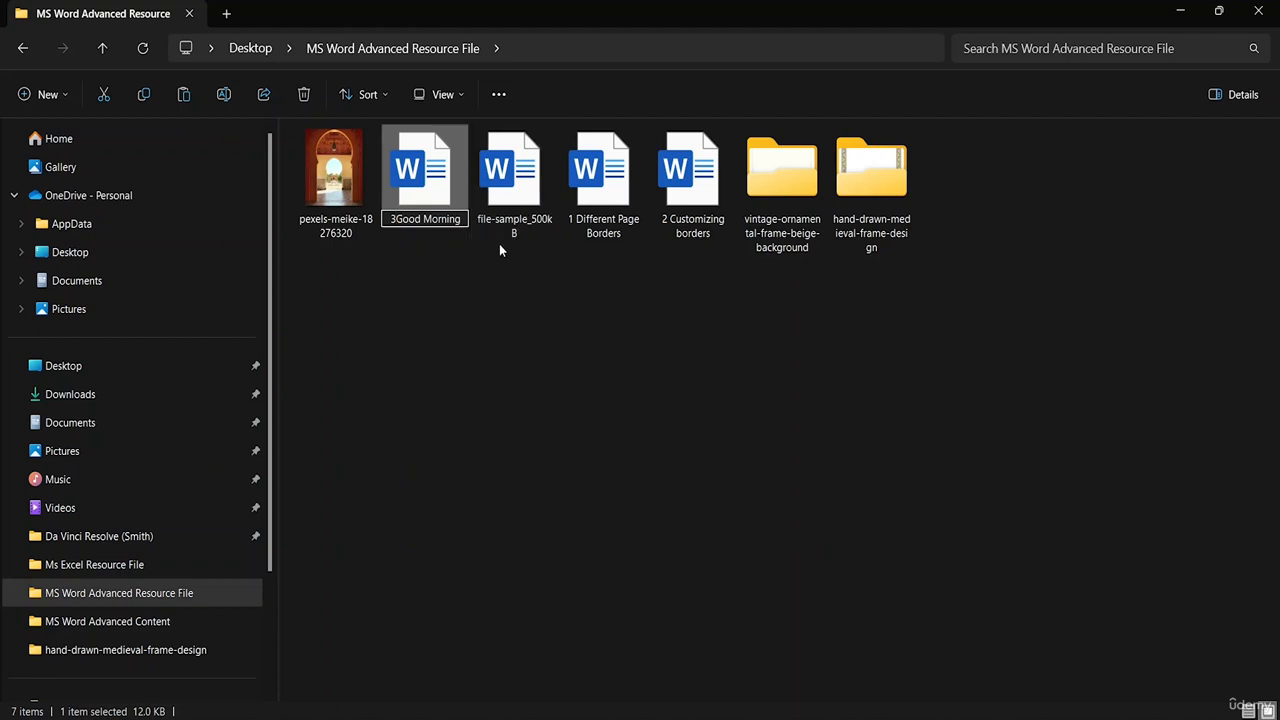
pyautogui.write('3')
pyautogui.rightClick(490, 243)
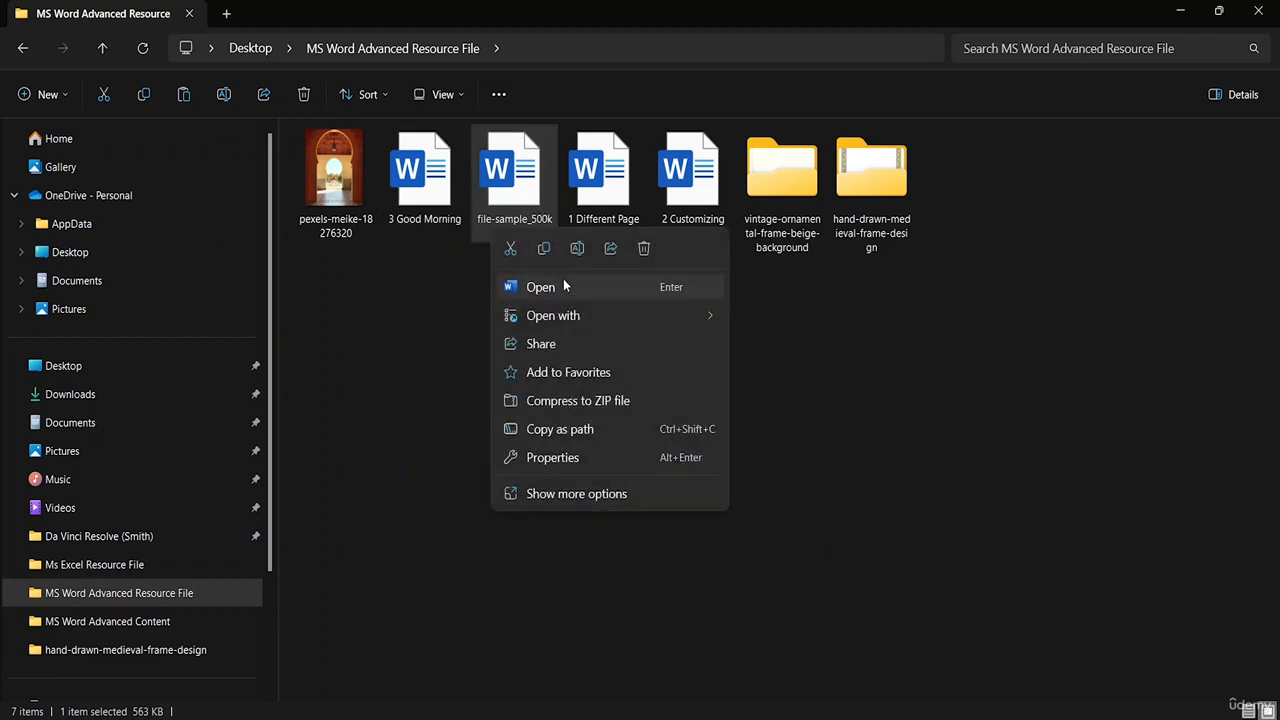
pyautogui.click(577, 252)
pyautogui.press('Home')
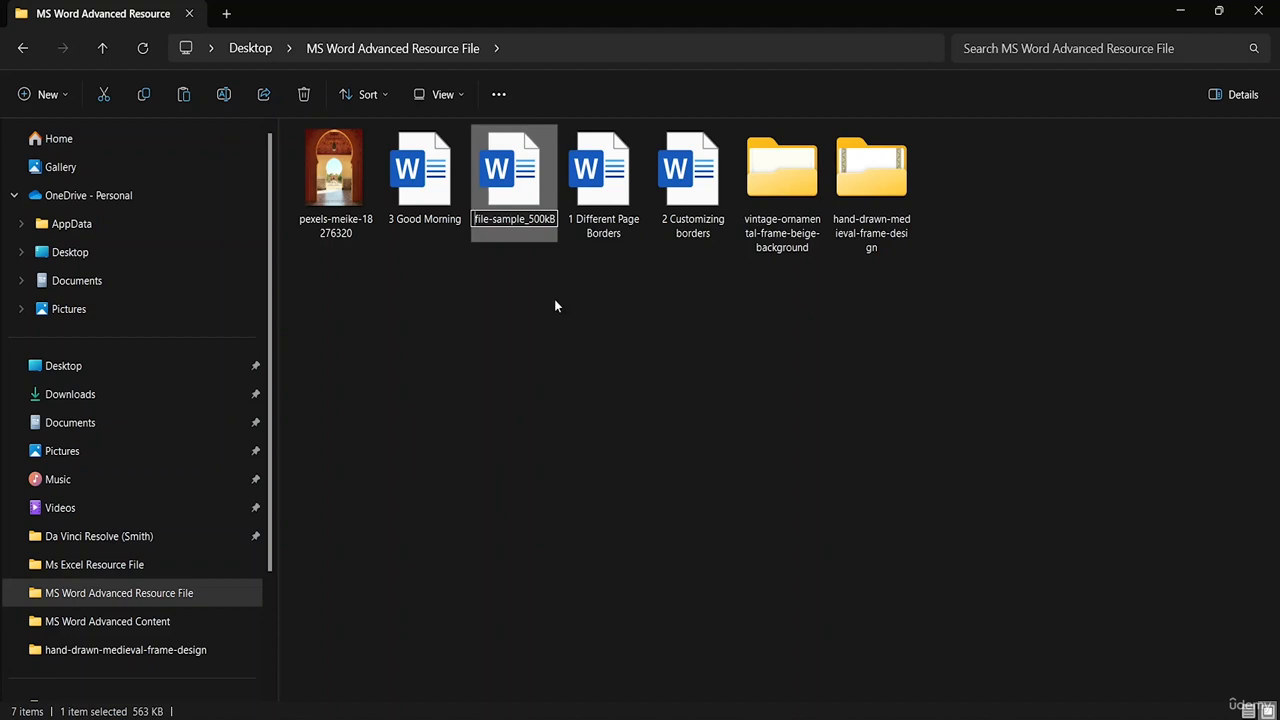
pyautogui.write('4')
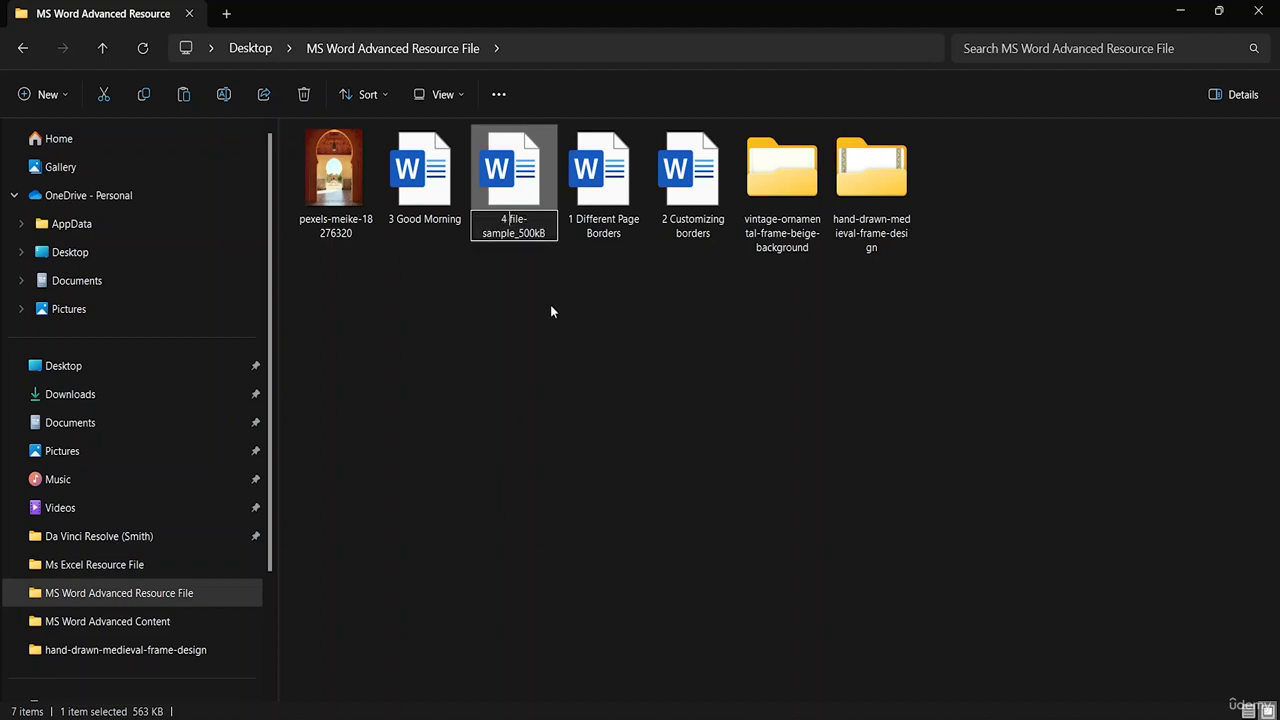
pyautogui.click(604, 311)
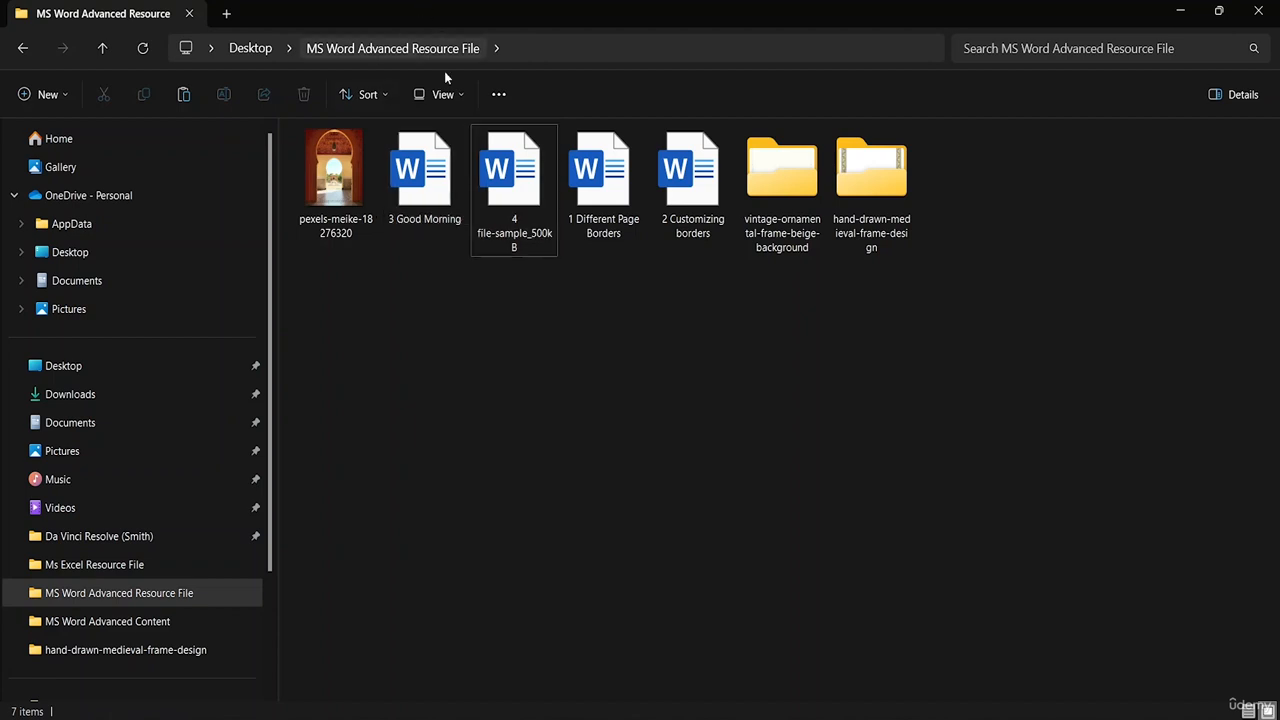
# - Sort the folder by name ascending so the files list 1 through 4
pyautogui.click(362, 95)
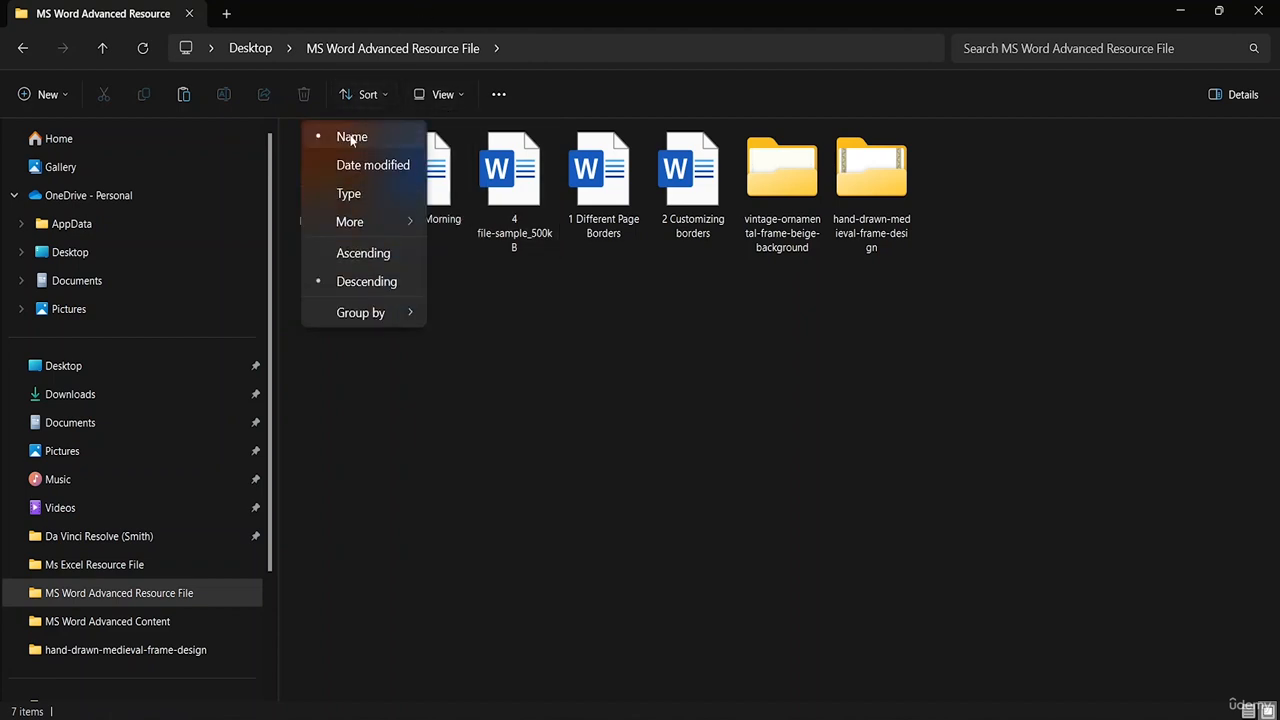
pyautogui.click(351, 139)
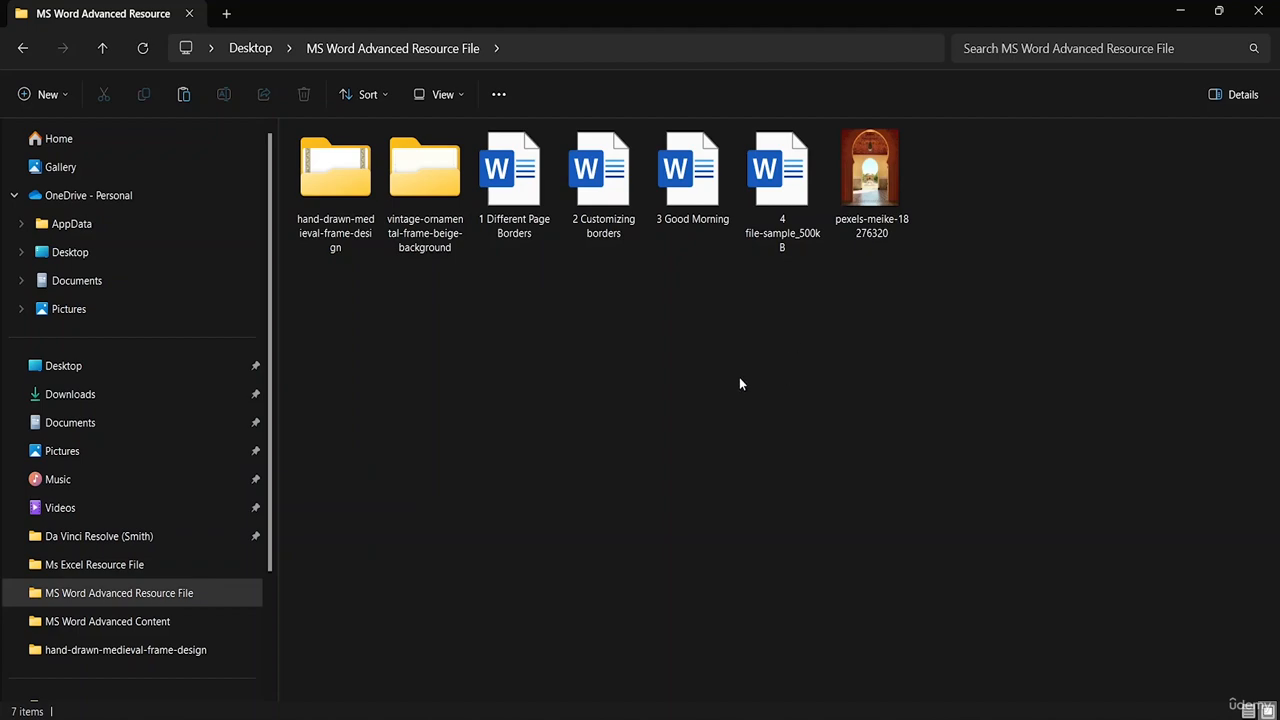
pyautogui.press('super')
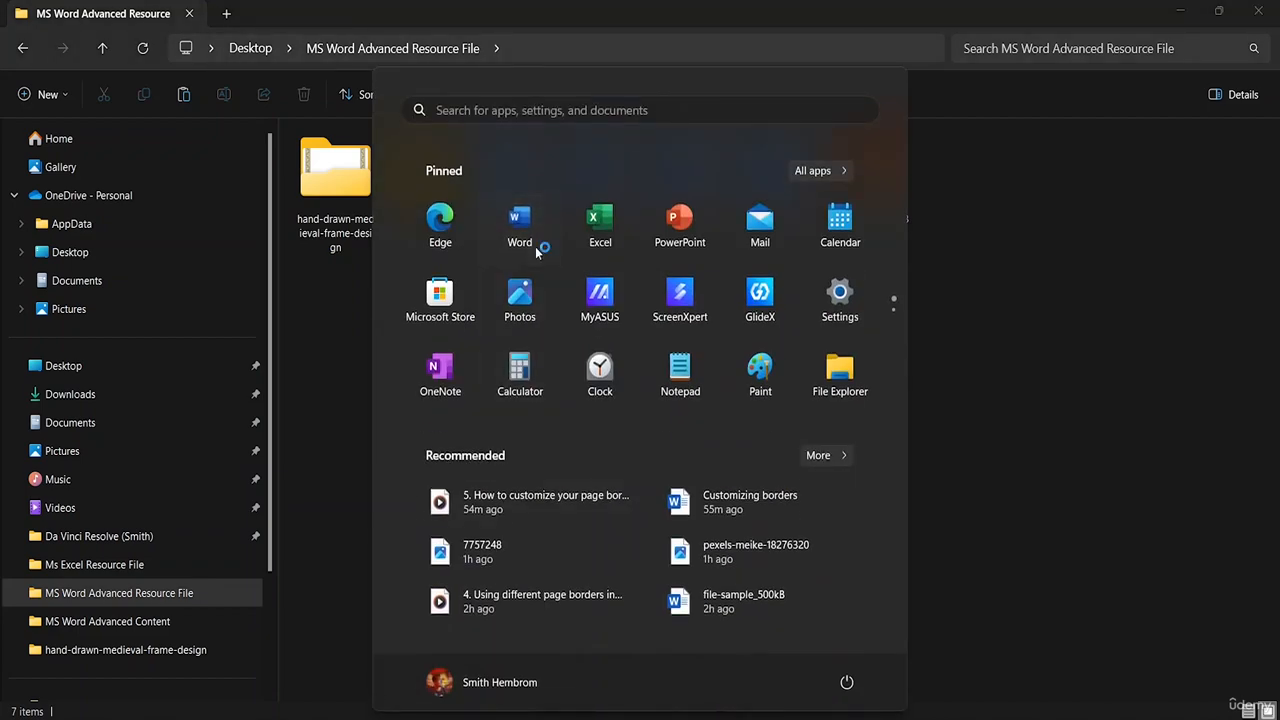
# - Launch Word, create a blank document, and show the Object dropdown's Object and Text from File choices
pyautogui.click(545, 252)
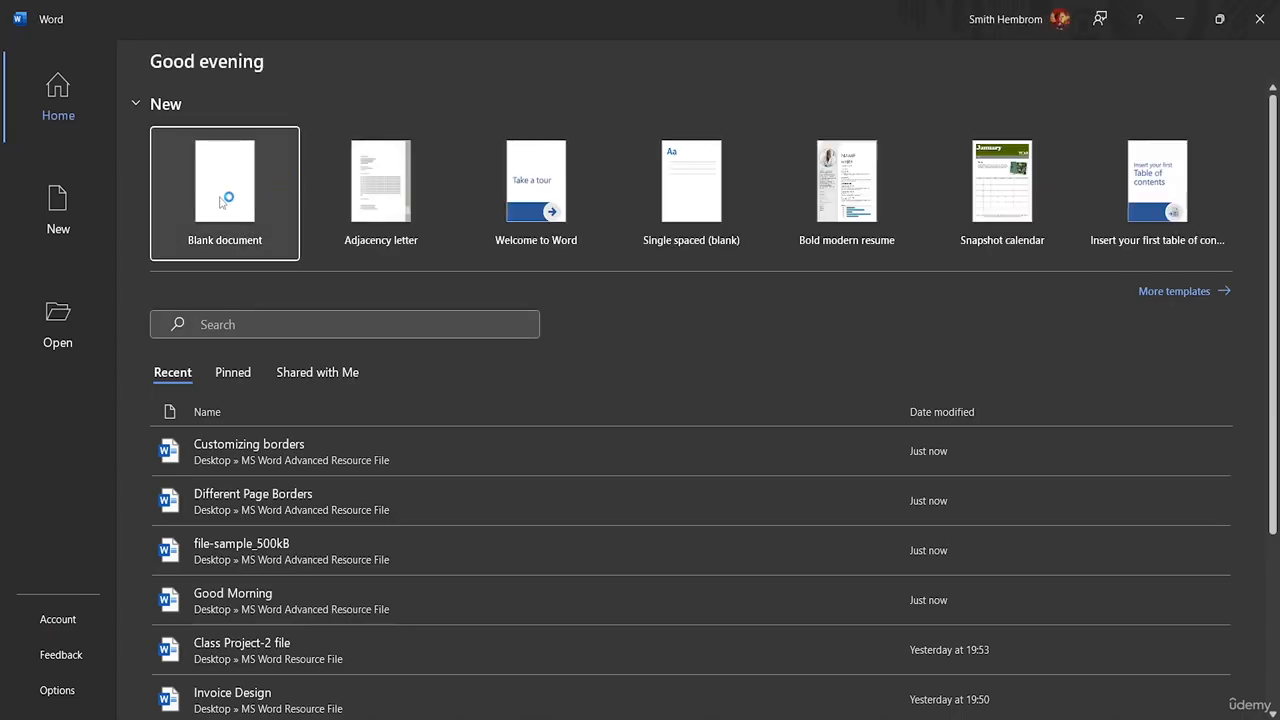
pyautogui.click(221, 201)
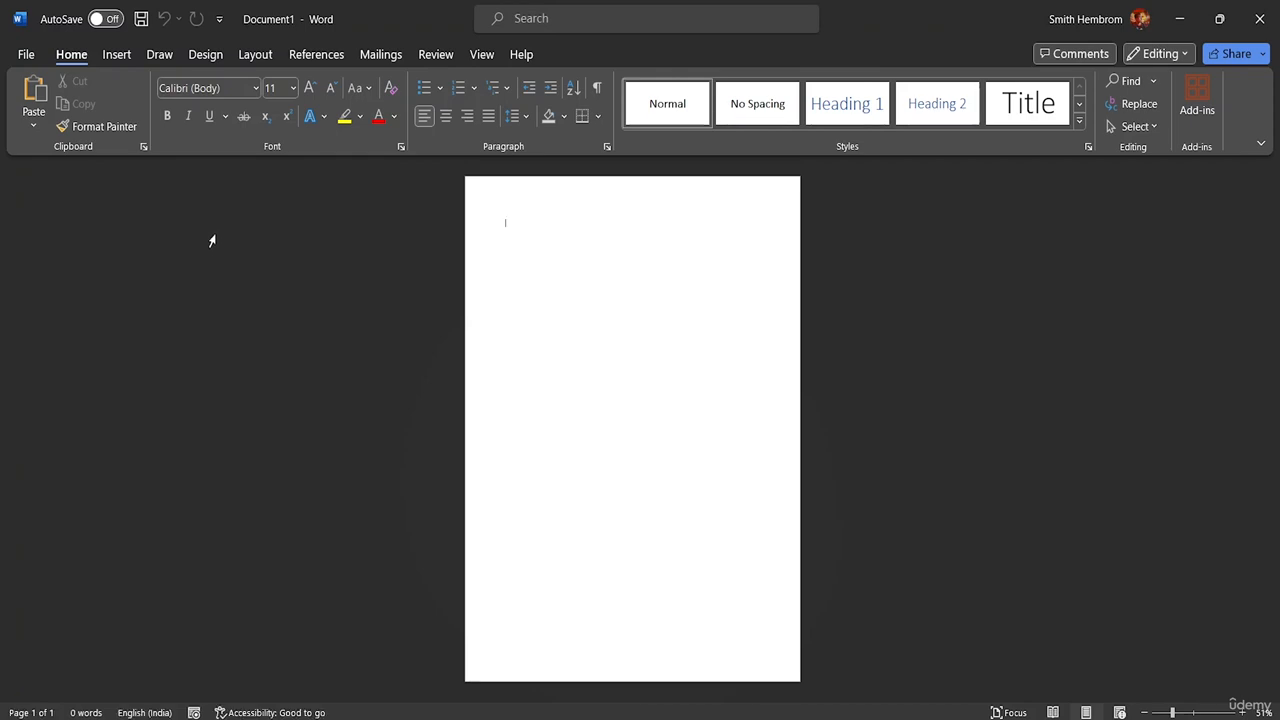
pyautogui.click(117, 55)
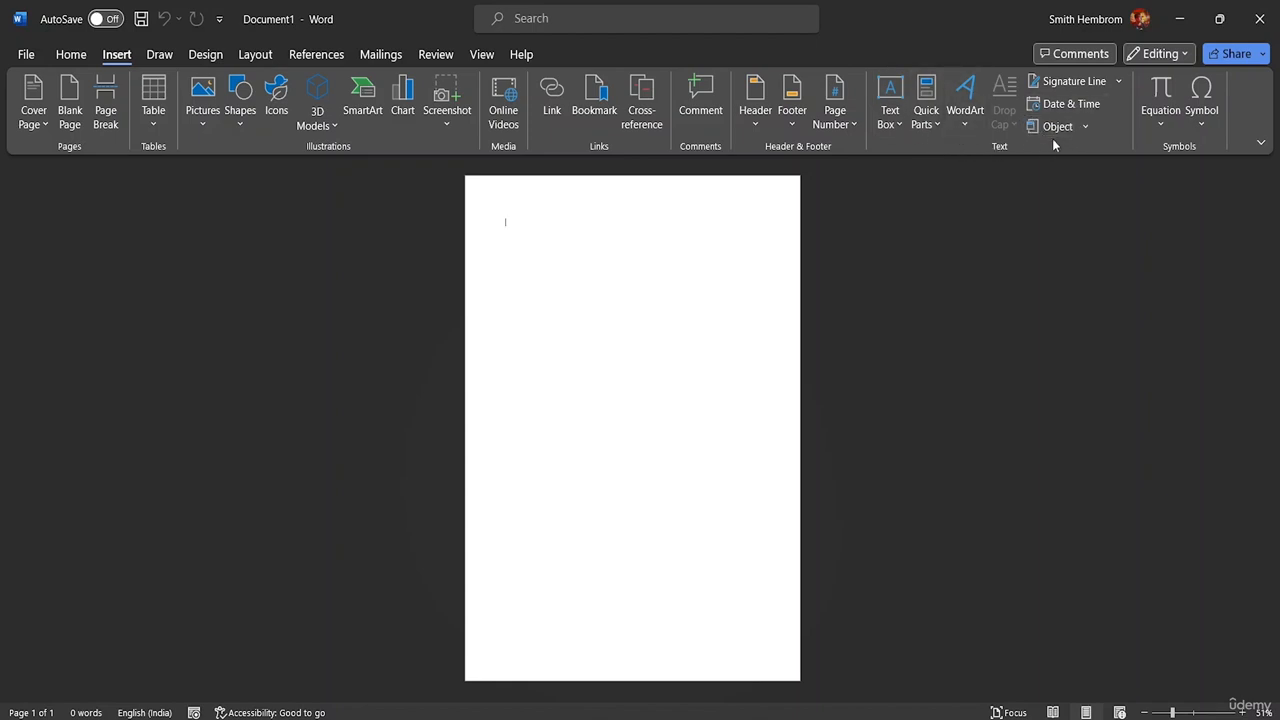
pyautogui.click(1082, 130)
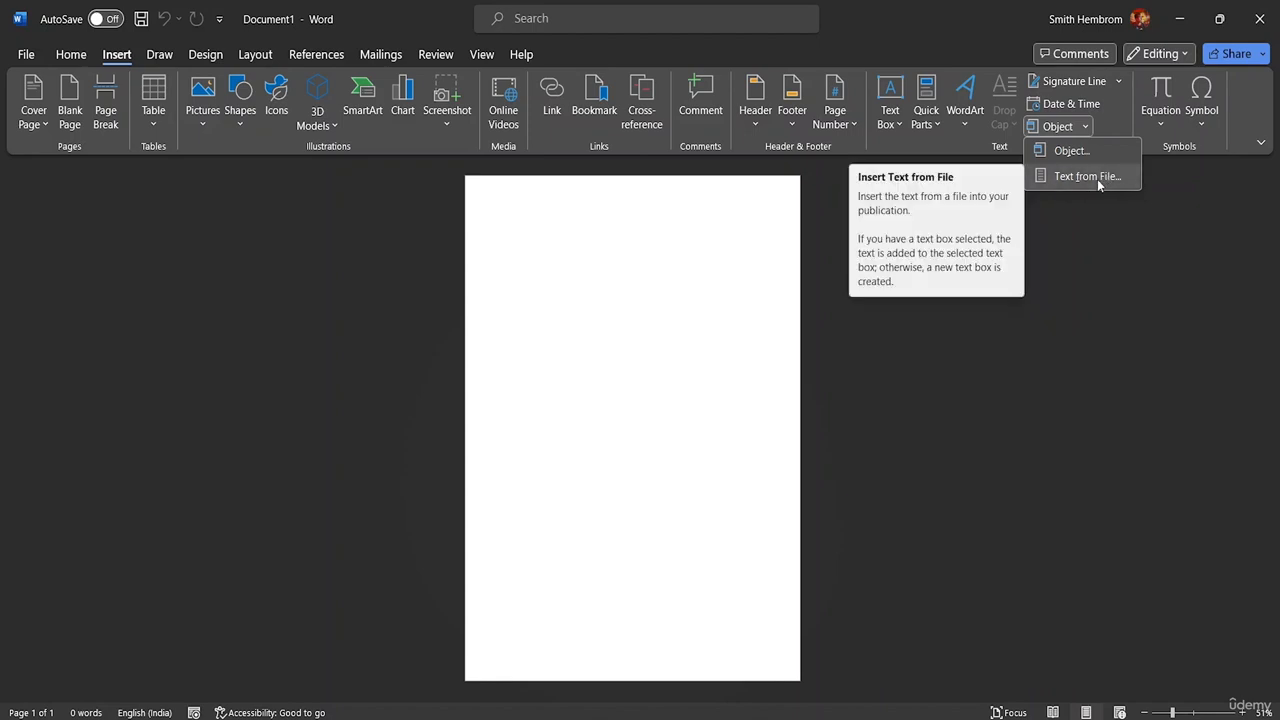
# - Use Text from File to insert all four numbered files from MS Word Advanced Resource File
pyautogui.click(1094, 177)
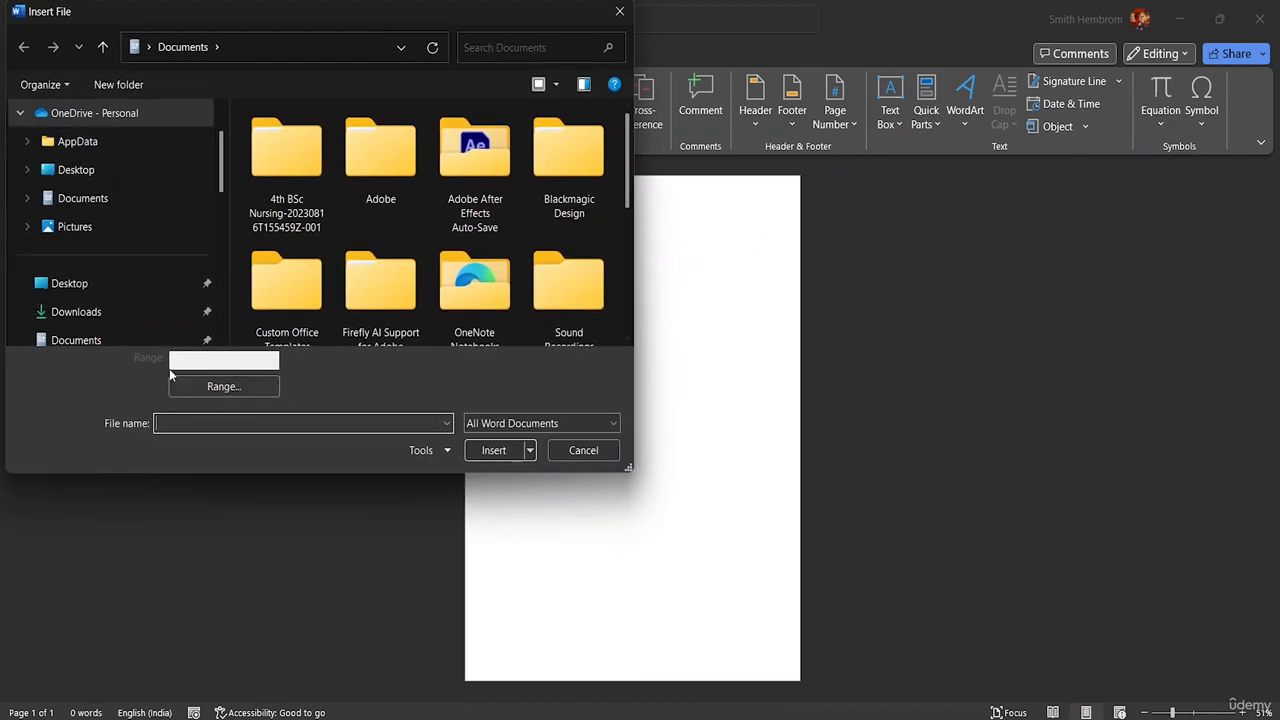
pyautogui.scroll(-2, 156, 215)
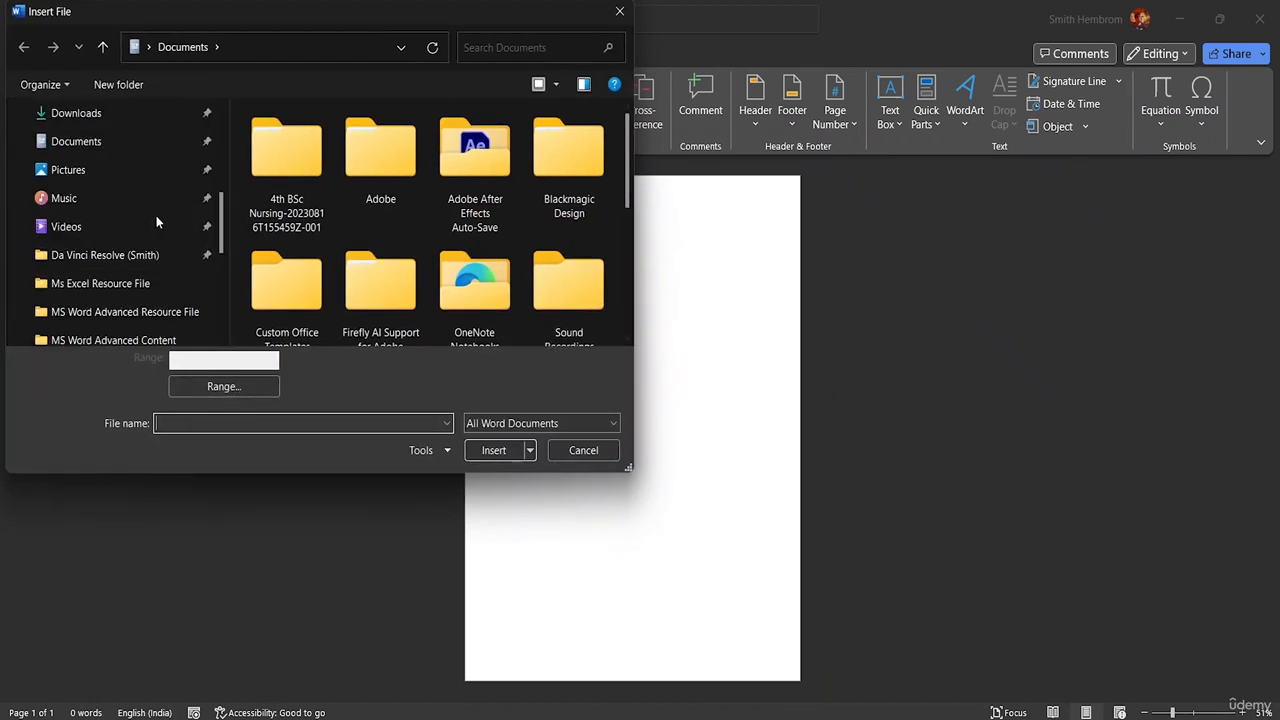
pyautogui.click(145, 315)
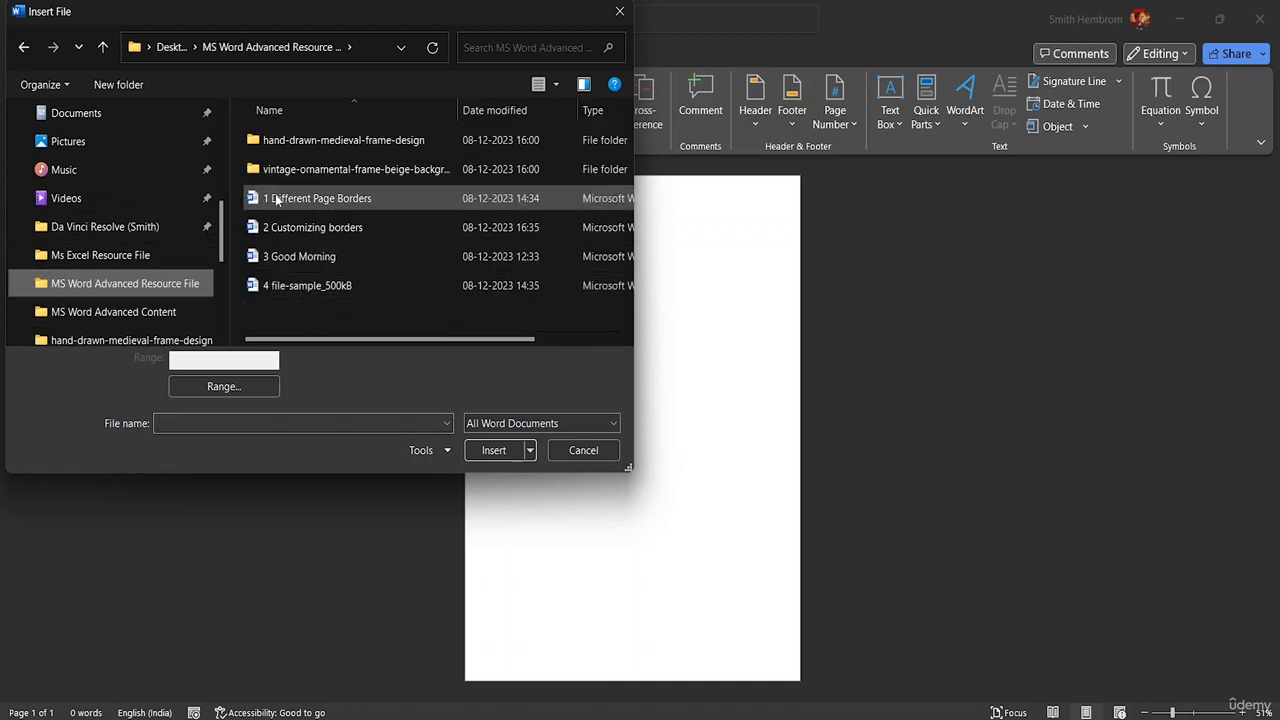
pyautogui.moveTo(352, 301); pyautogui.dragTo(330, 200)
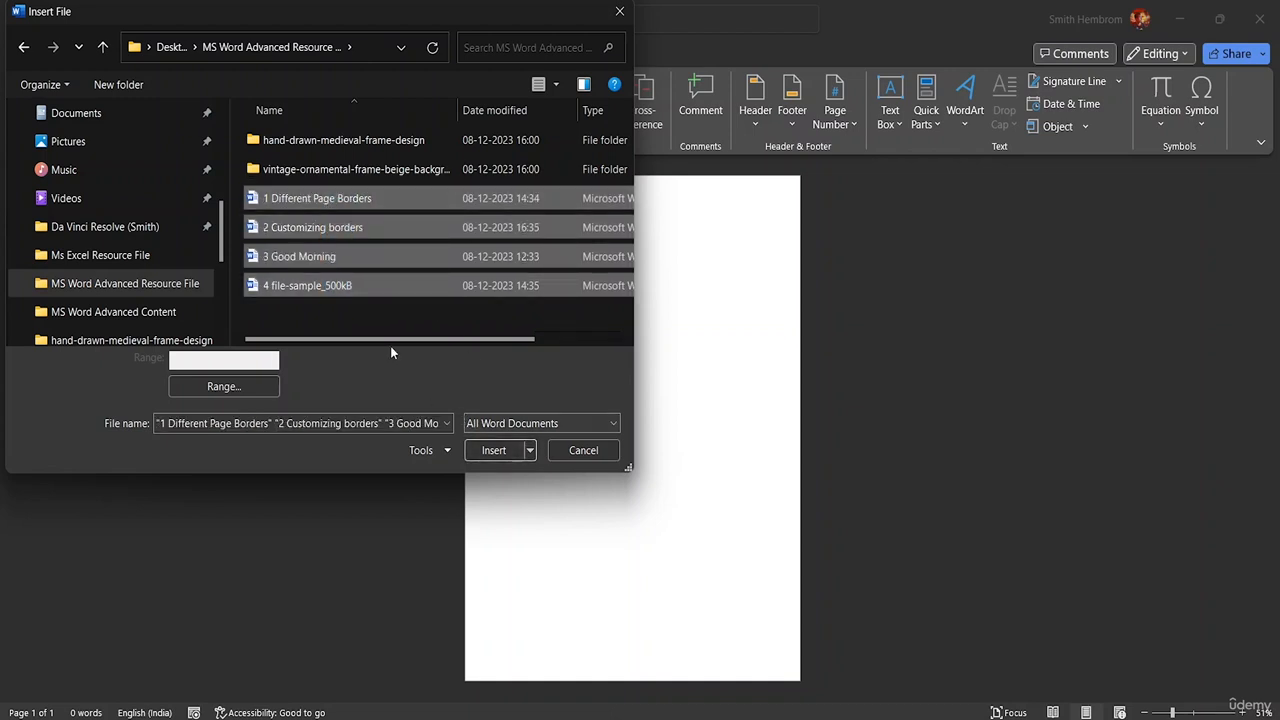
pyautogui.click(235, 193)
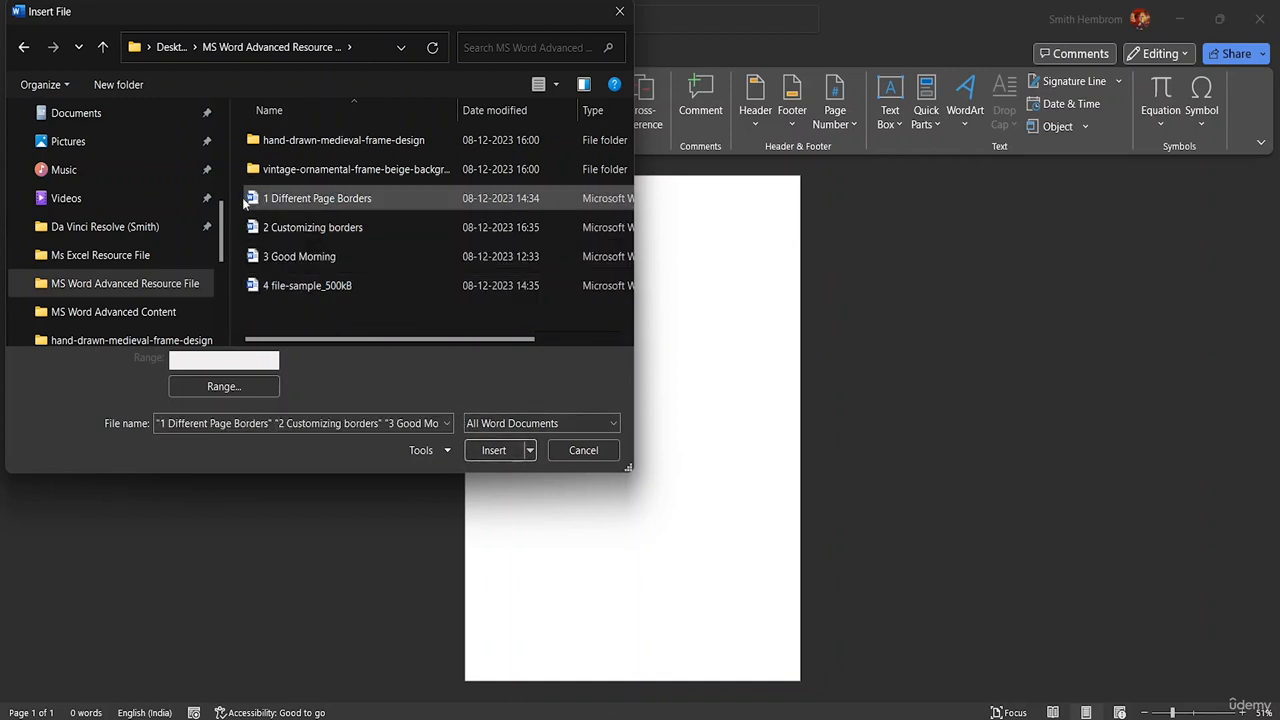
pyautogui.moveTo(238, 182); pyautogui.dragTo(291, 312)
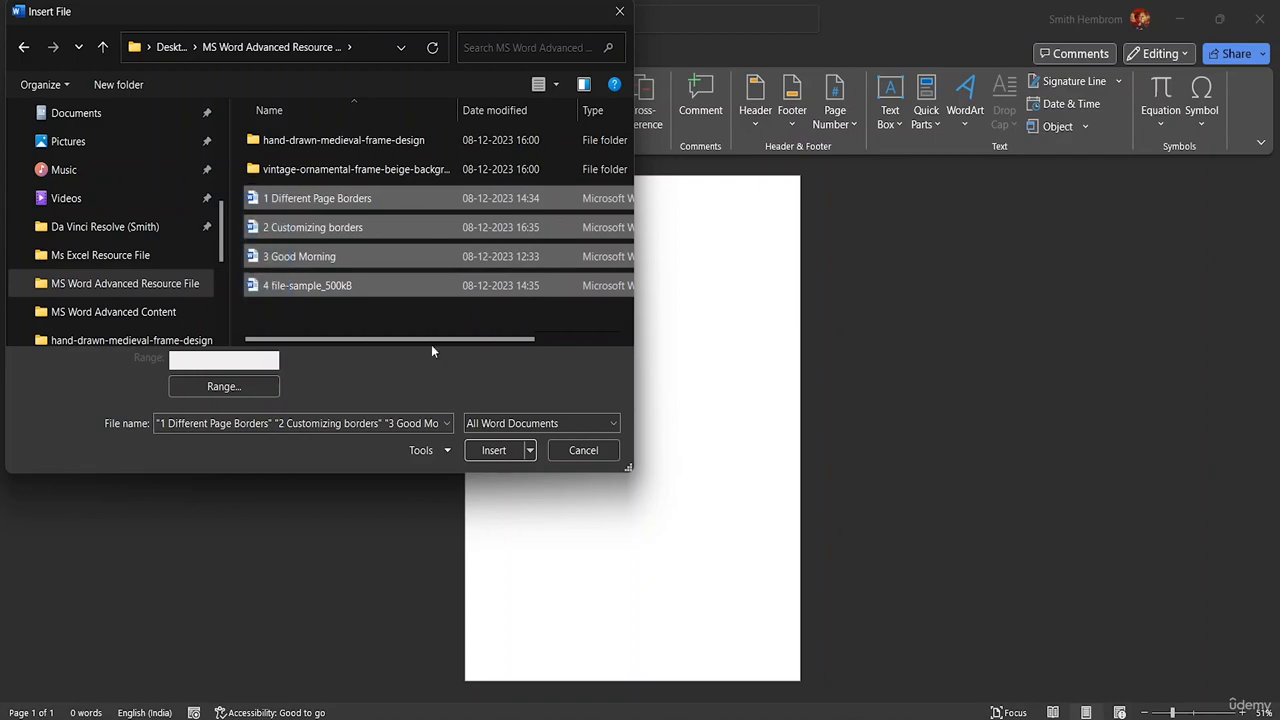
pyautogui.click(490, 451)
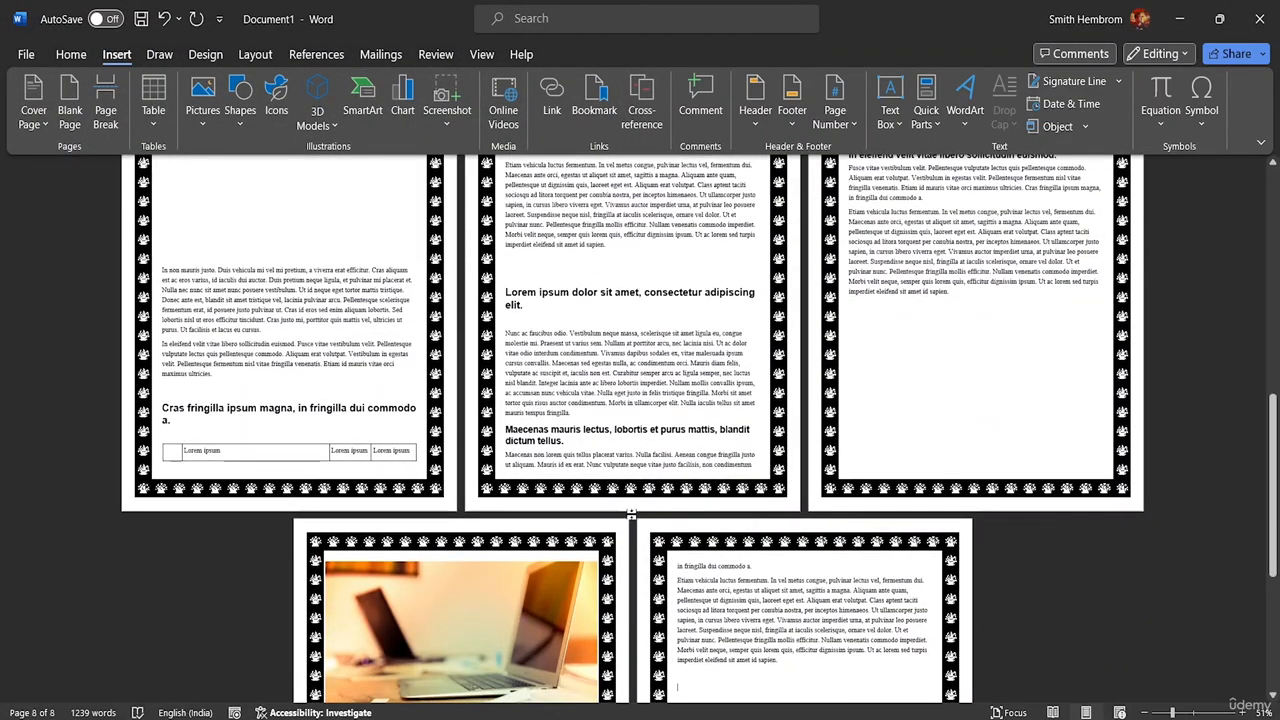
# - Review the merged pages and put the insertion point right after the word Morning
pyautogui.scroll(-2, 635, 528)
pyautogui.scroll(-5, 635, 528)
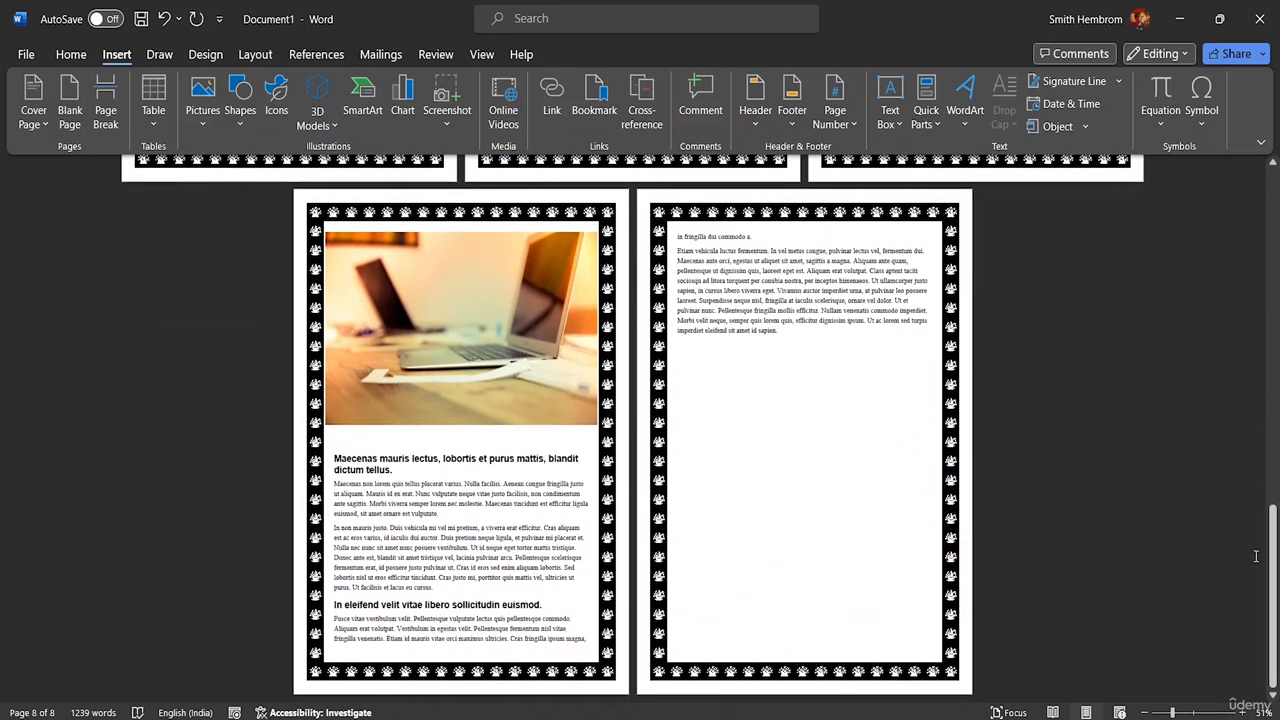
pyautogui.moveTo(1275, 555); pyautogui.dragTo(1268, 240)
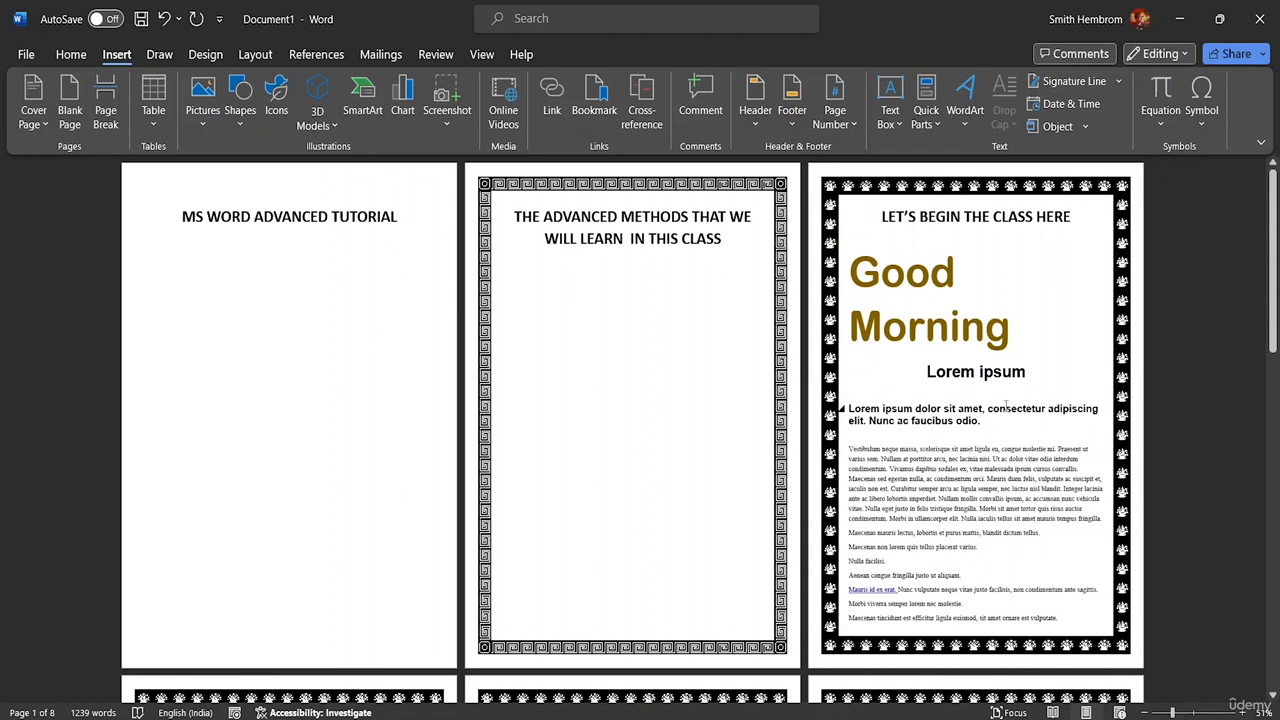
pyautogui.scroll(-2, 988, 329)
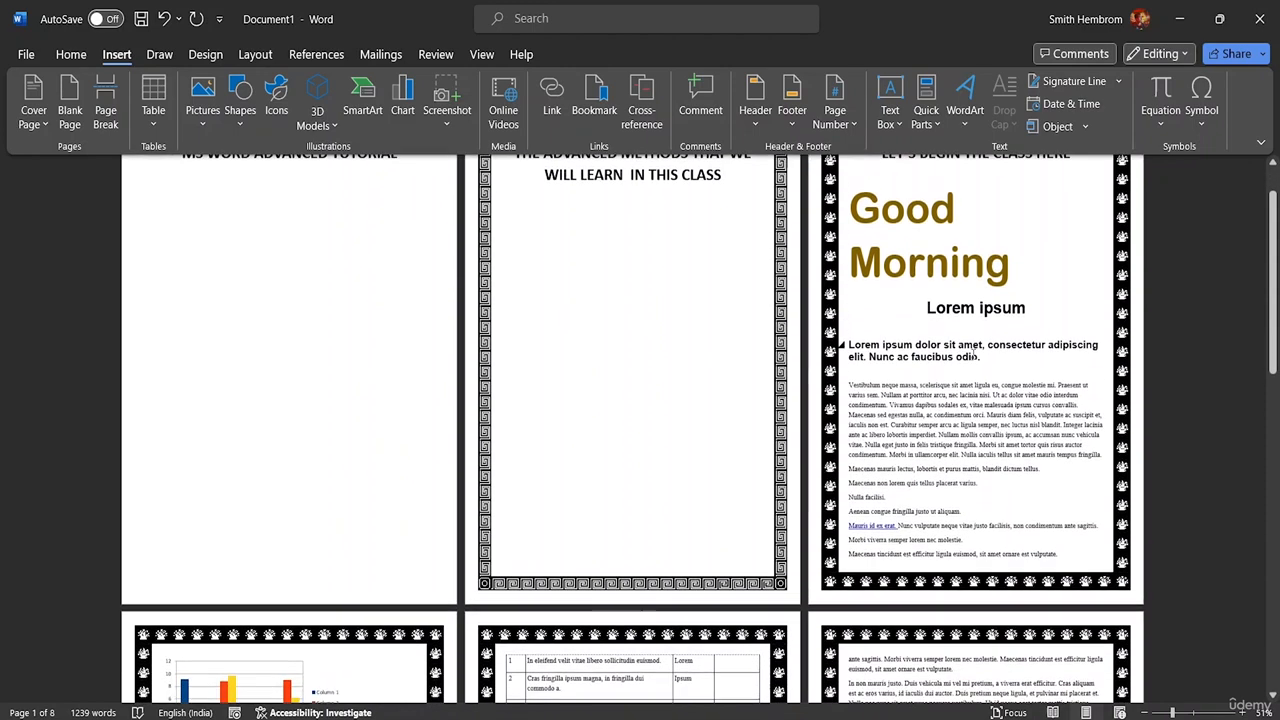
pyautogui.scroll(2, 966, 376)
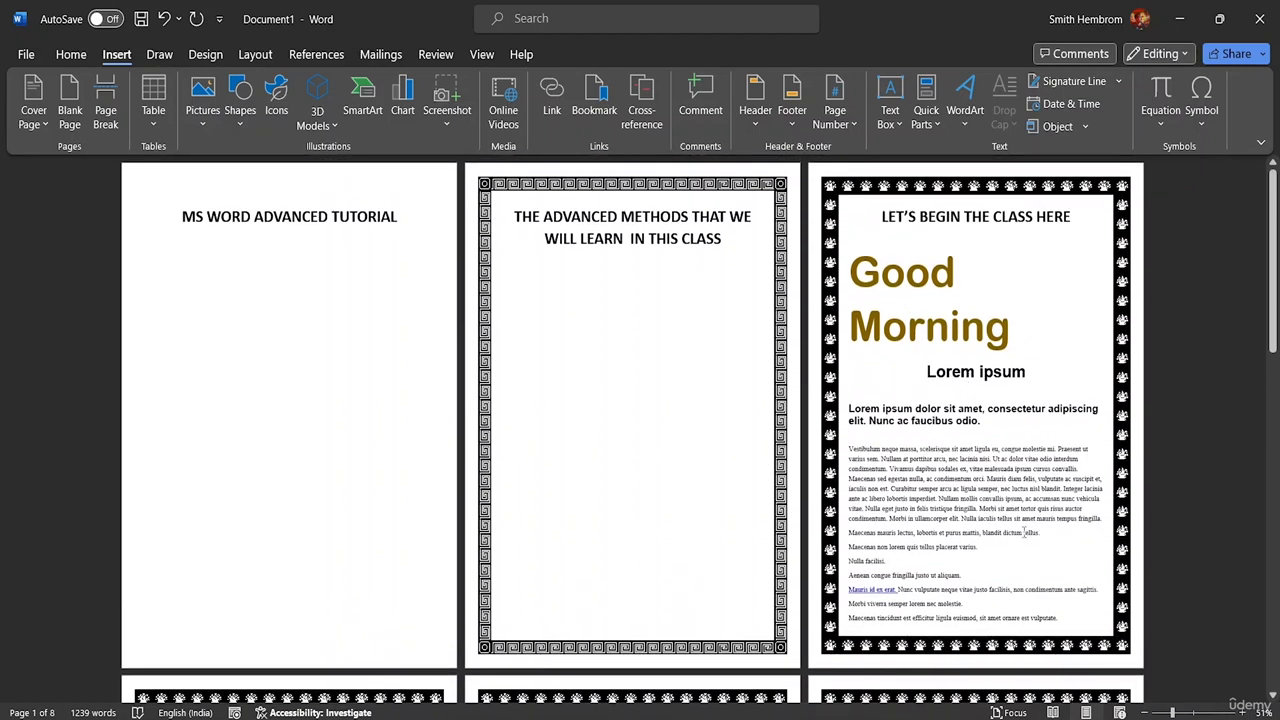
pyautogui.scroll(-2, 1010, 327)
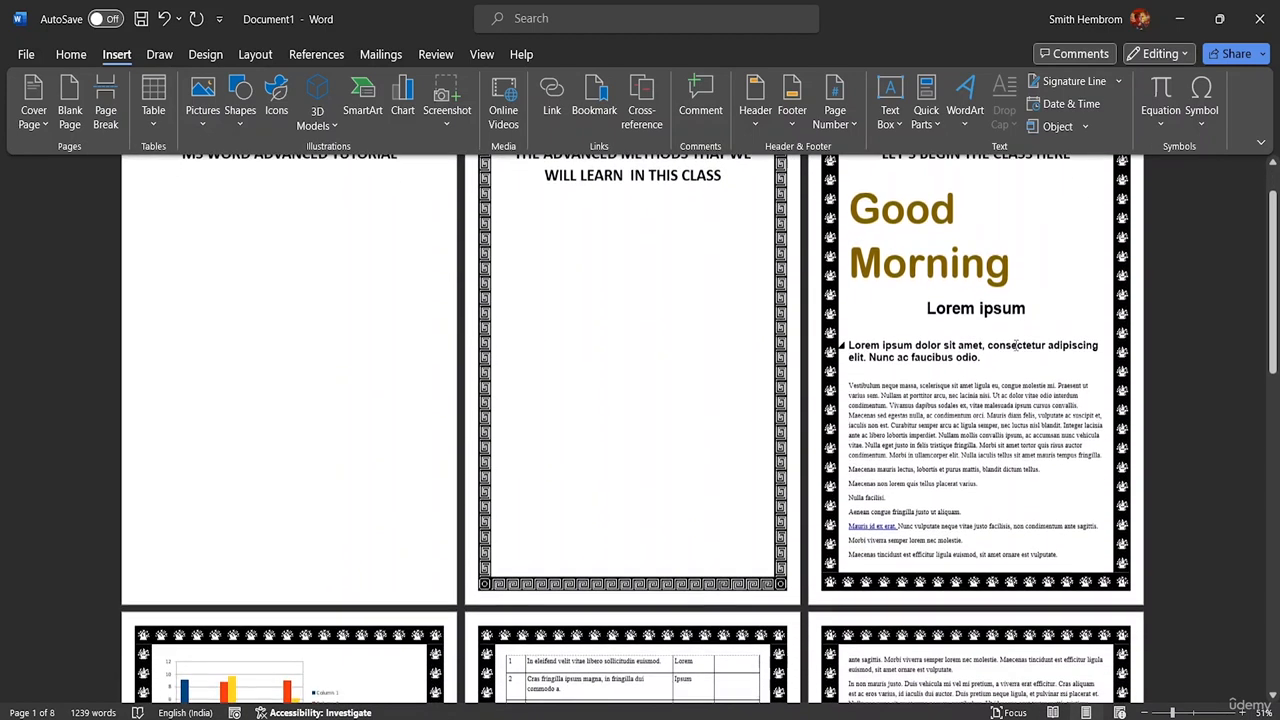
pyautogui.scroll(1, 950, 322)
pyautogui.click(920, 348)
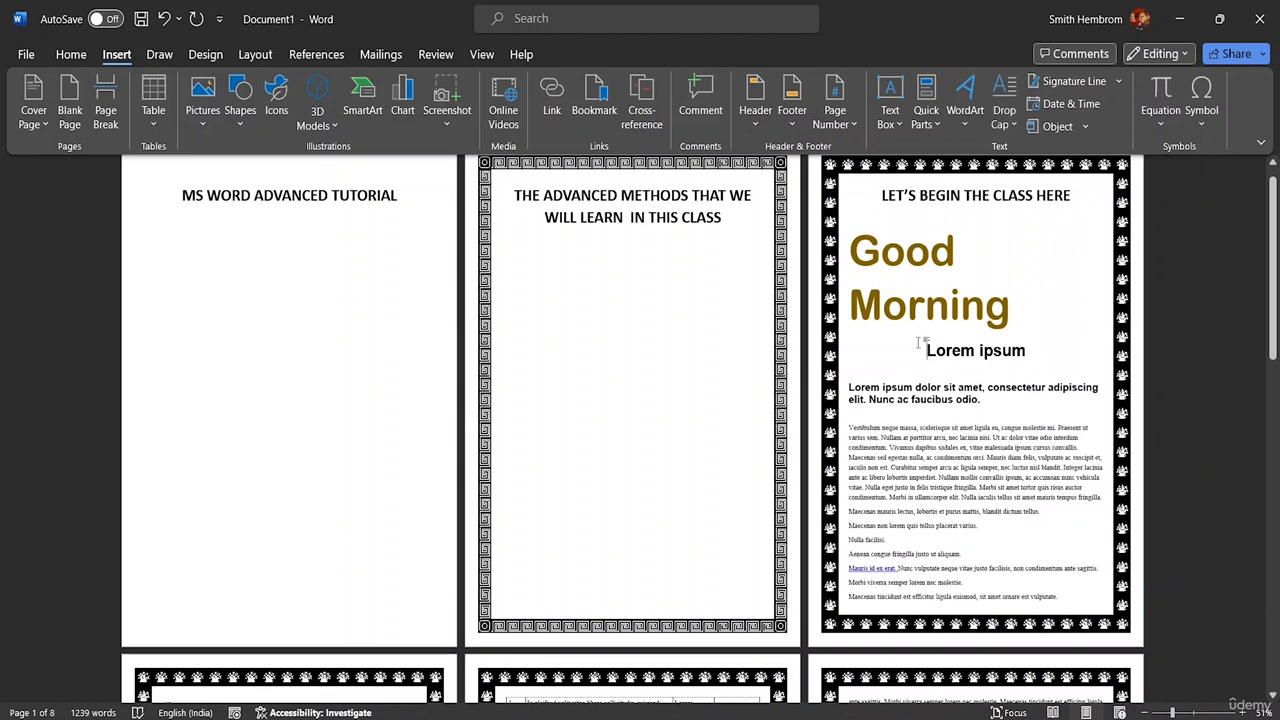
pyautogui.click(1060, 282)
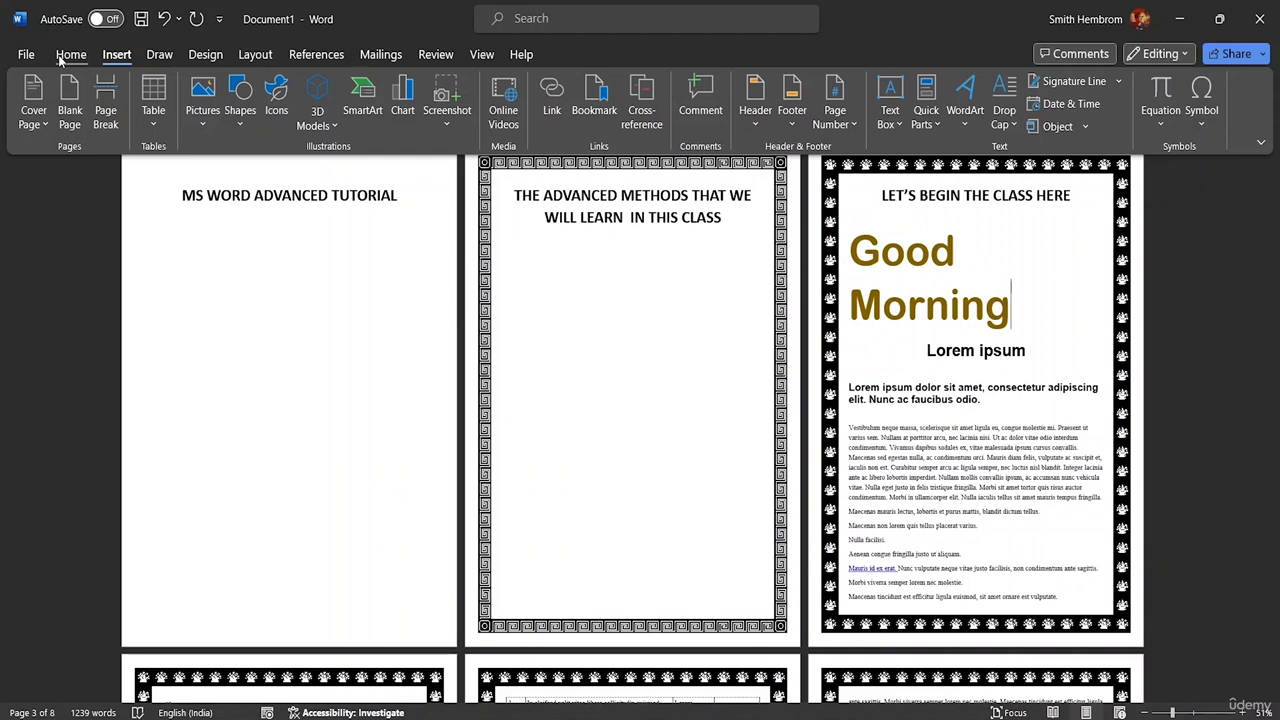
# - Insert a blank page after Good Morning, verify it, then return to the File Explorer resource folder
pyautogui.click(72, 112)
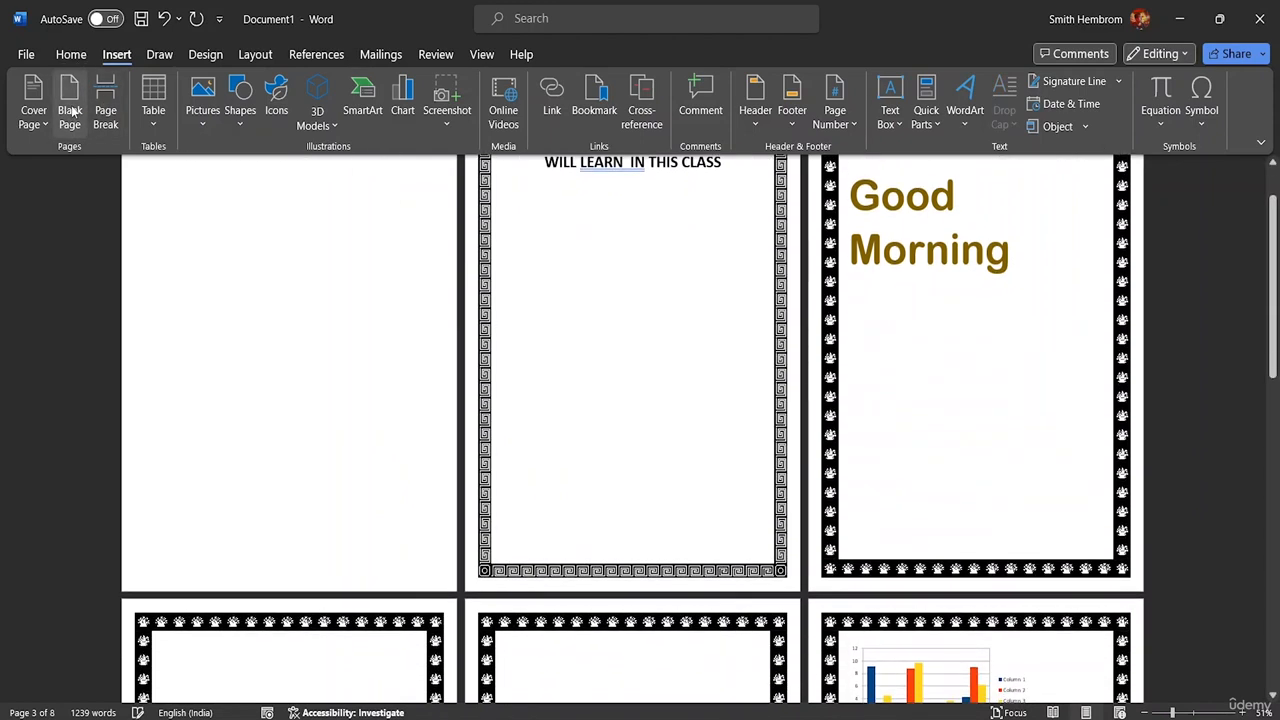
pyautogui.scroll(-3, 663, 350)
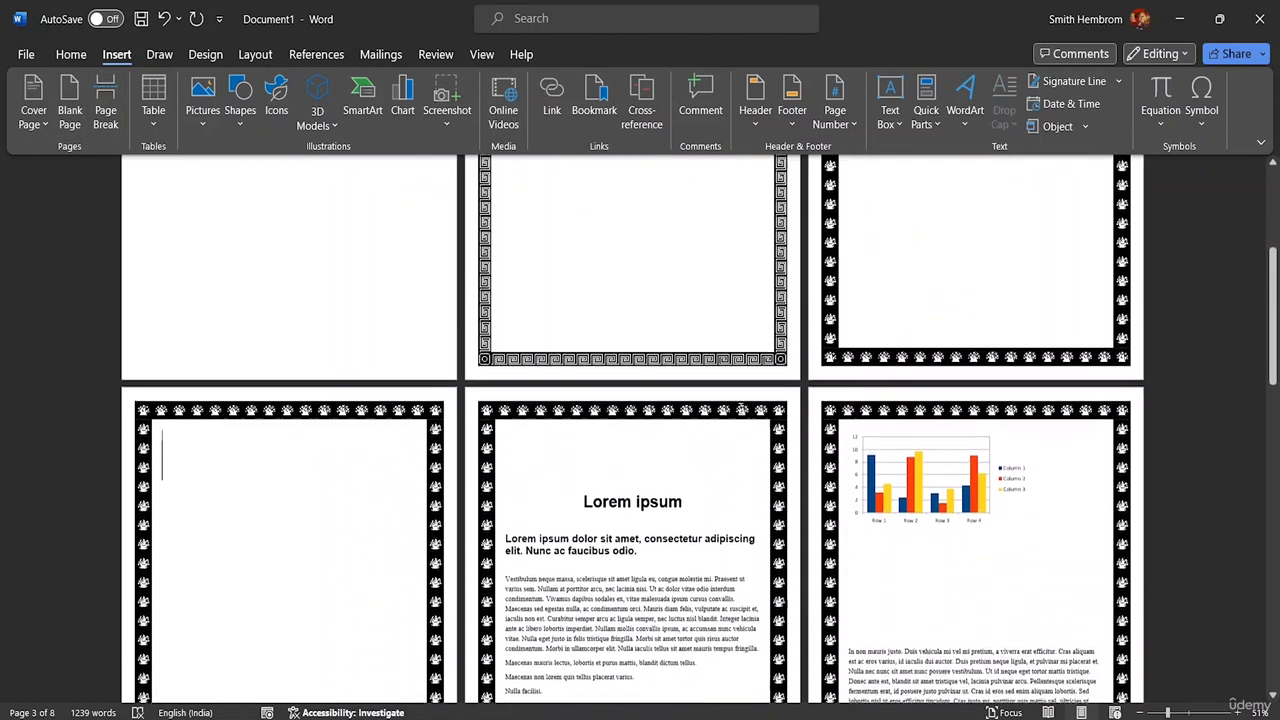
pyautogui.scroll(3, 775, 420)
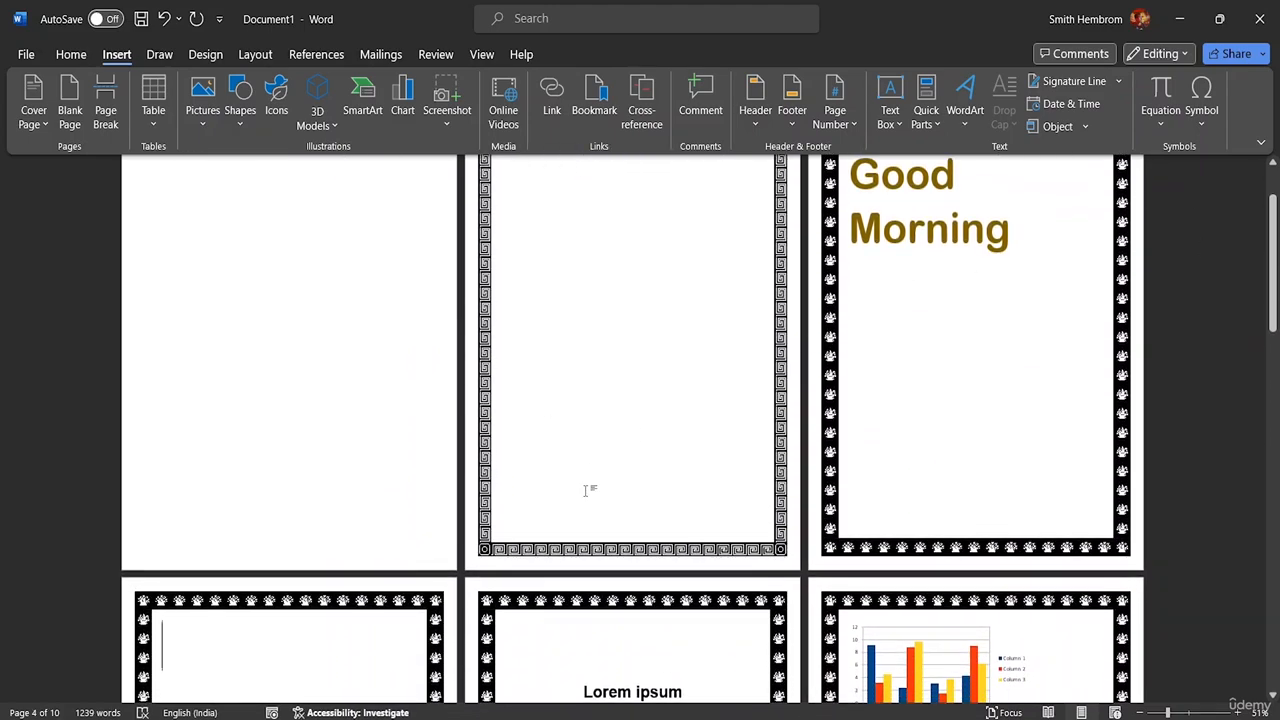
pyautogui.scroll(-3, 340, 500)
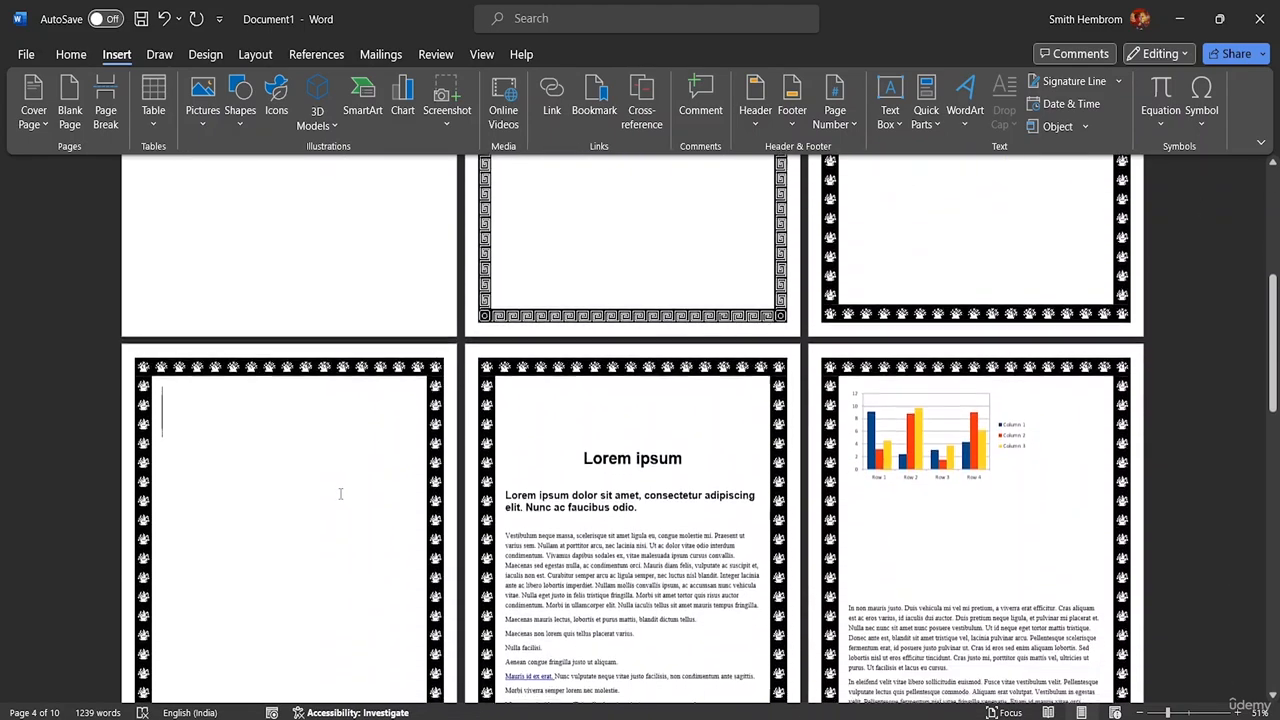
pyautogui.scroll(-2, 340, 493)
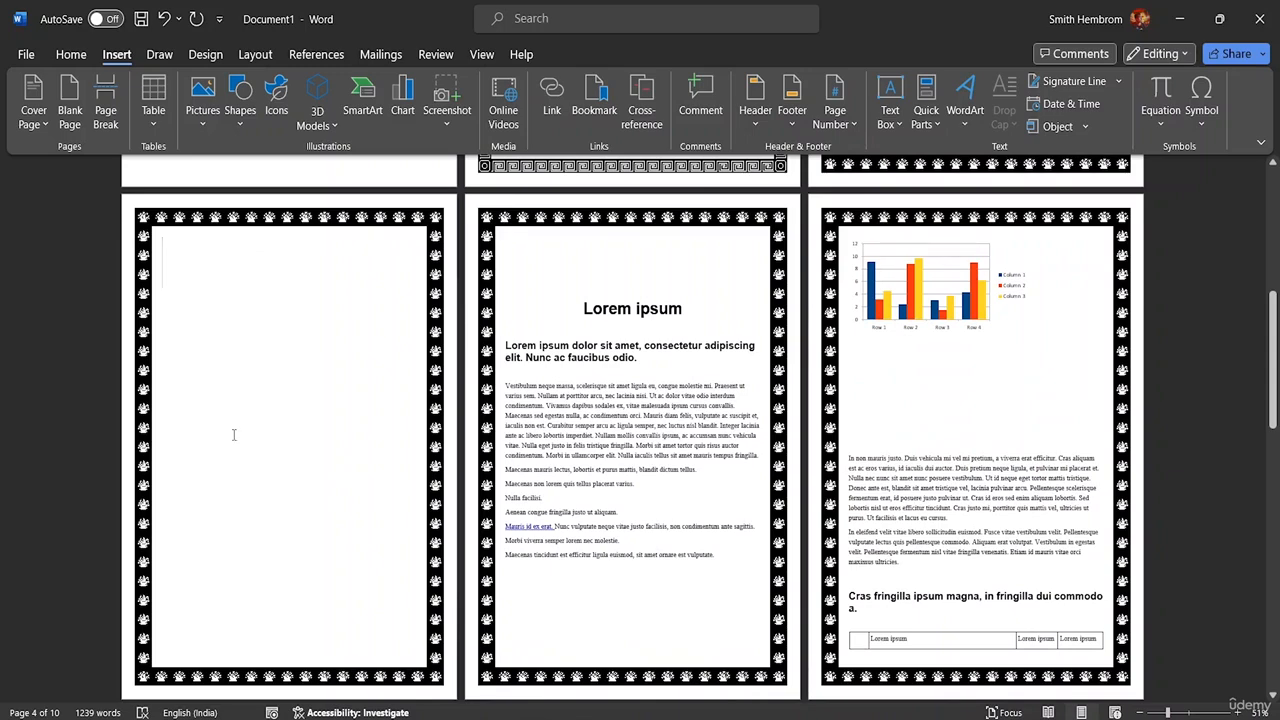
pyautogui.scroll(5, 461, 372)
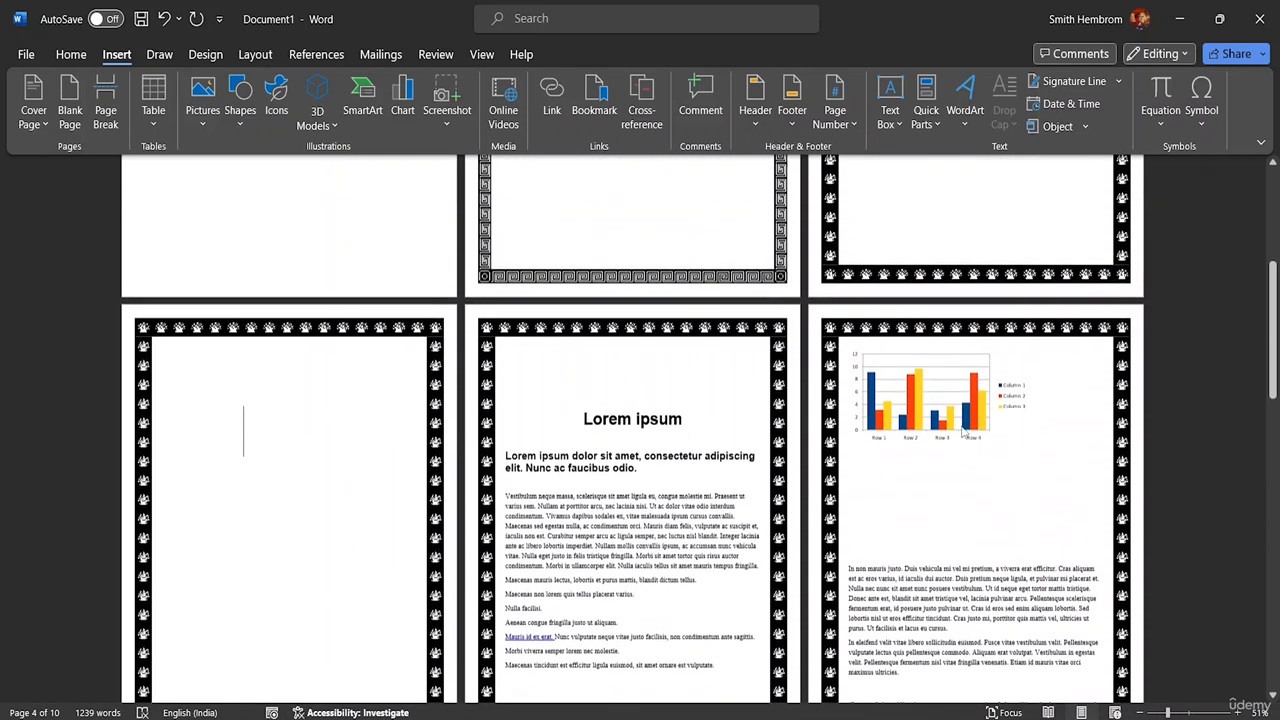
pyautogui.scroll(2, 1015, 345)
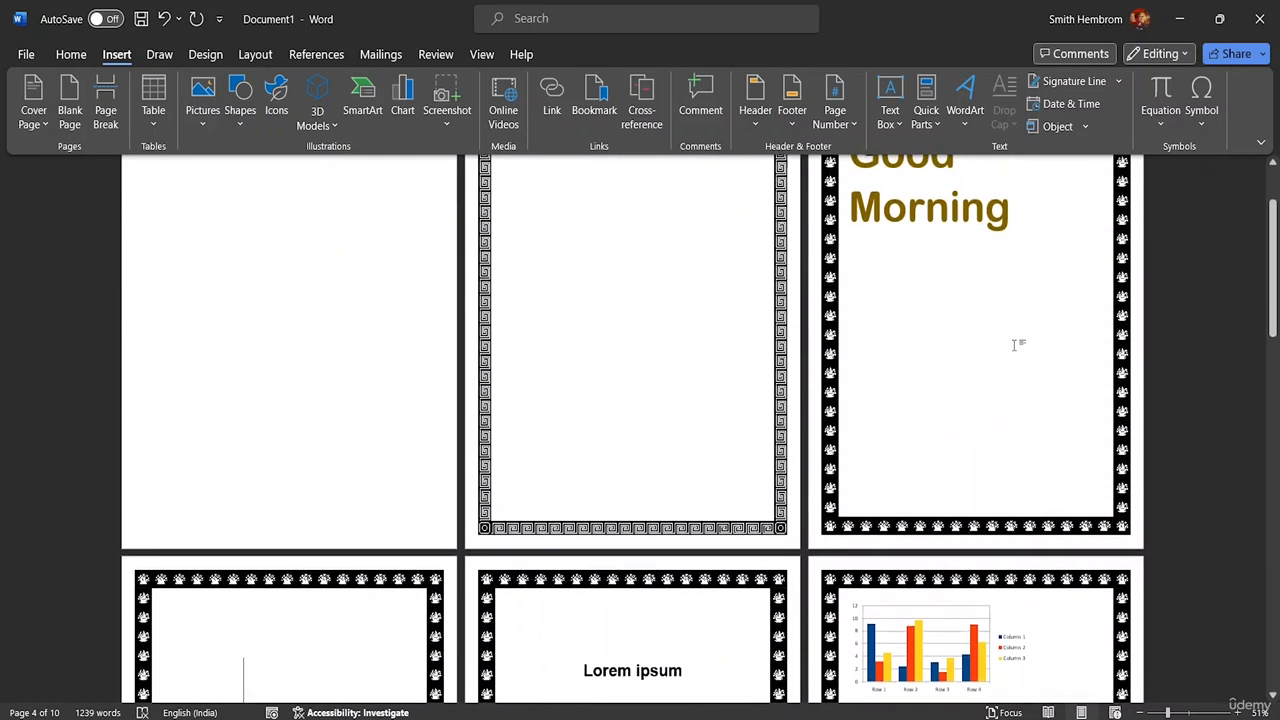
pyautogui.scroll(-4, 898, 237)
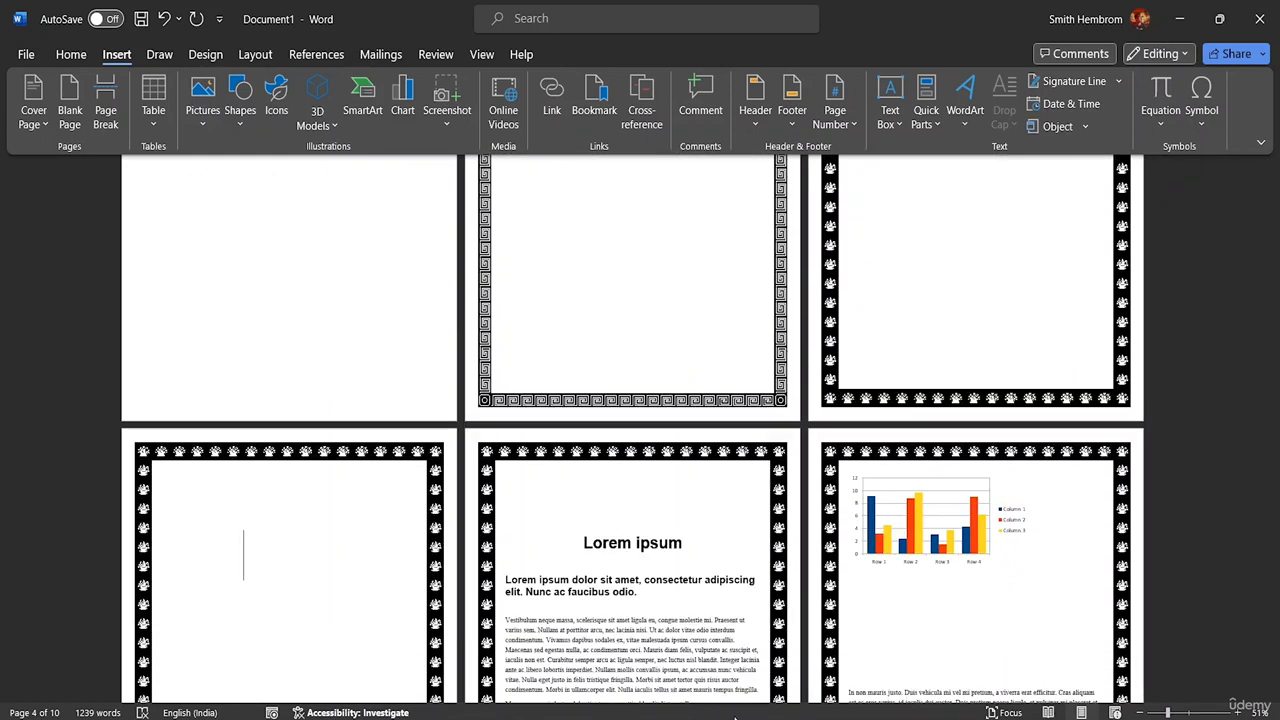
pyautogui.click(848, 718)
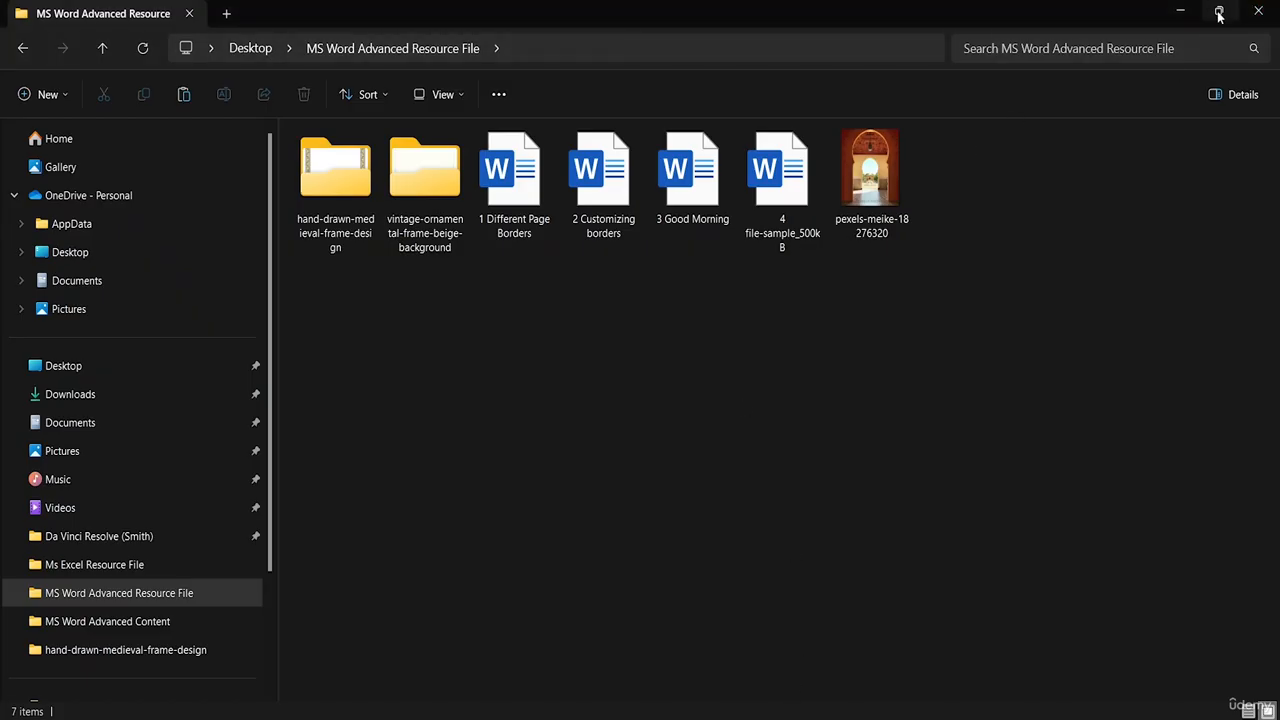
# - Arrange File Explorer on the right and the Word Document1 window on the left
pyautogui.click(1219, 14)
pyautogui.moveTo(913, 22); pyautogui.dragTo(1005, 92)
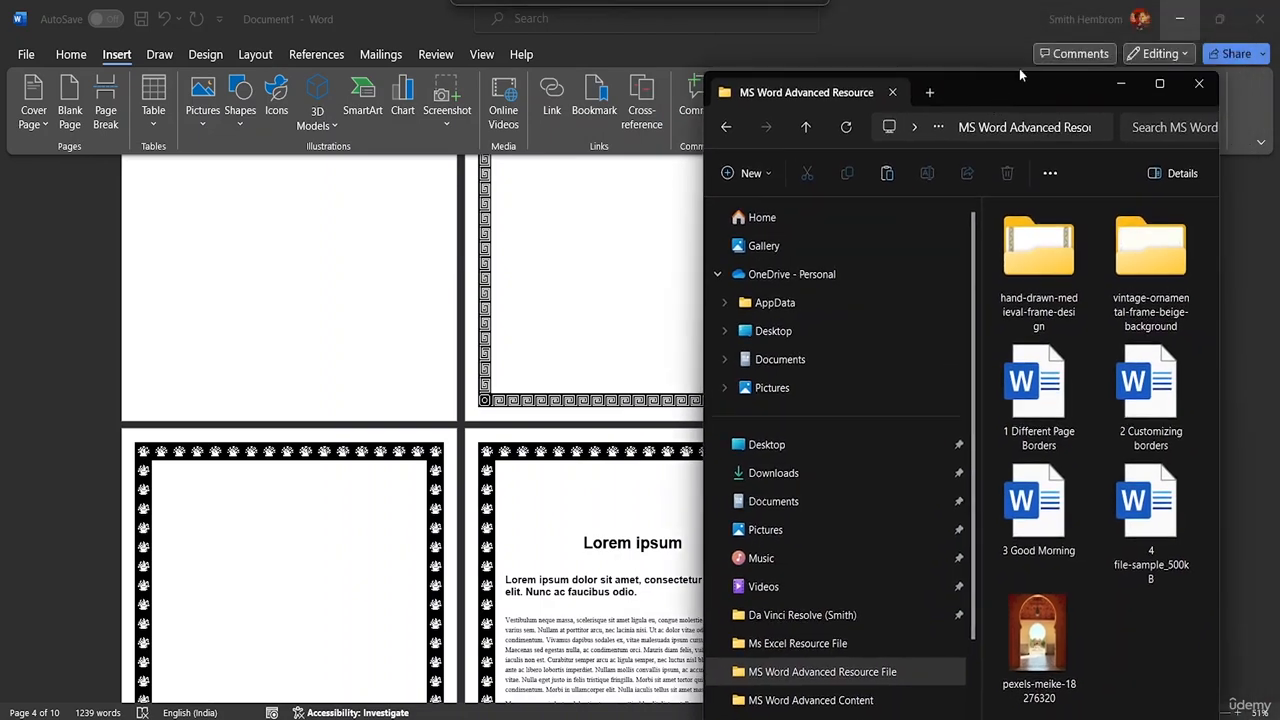
pyautogui.click(1215, 24)
pyautogui.click(1216, 20)
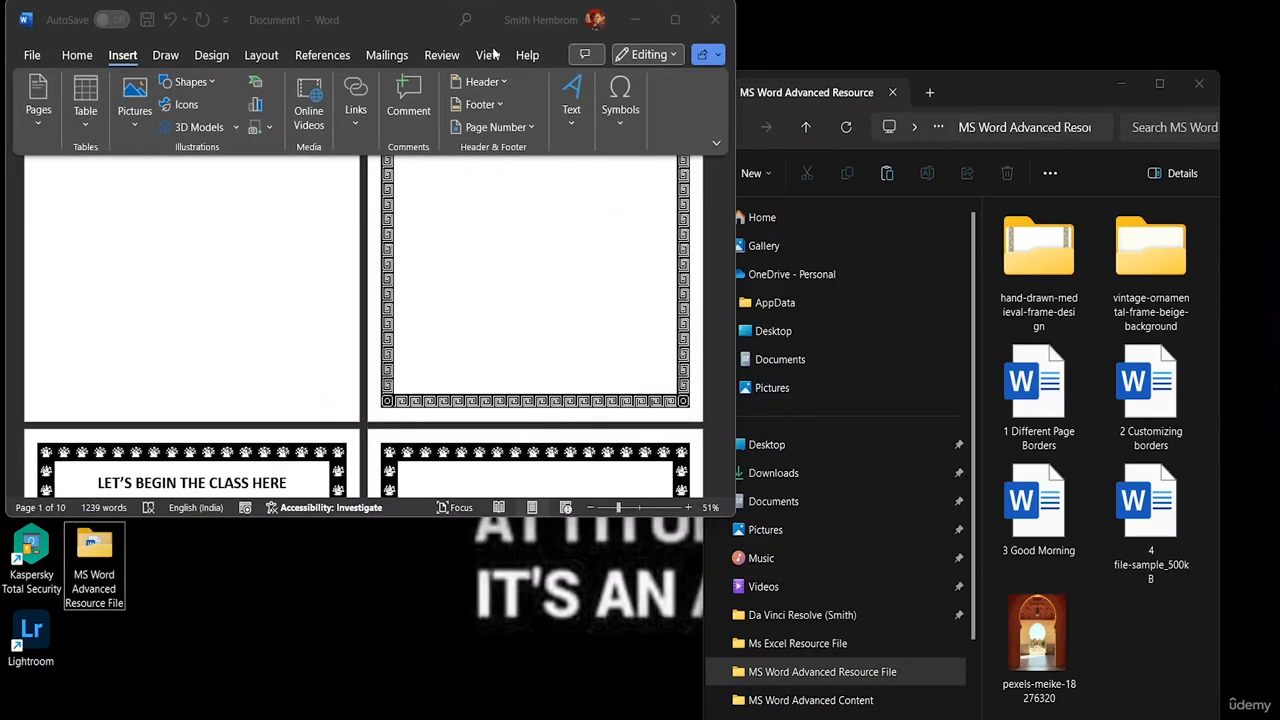
pyautogui.moveTo(398, 16); pyautogui.dragTo(375, 121)
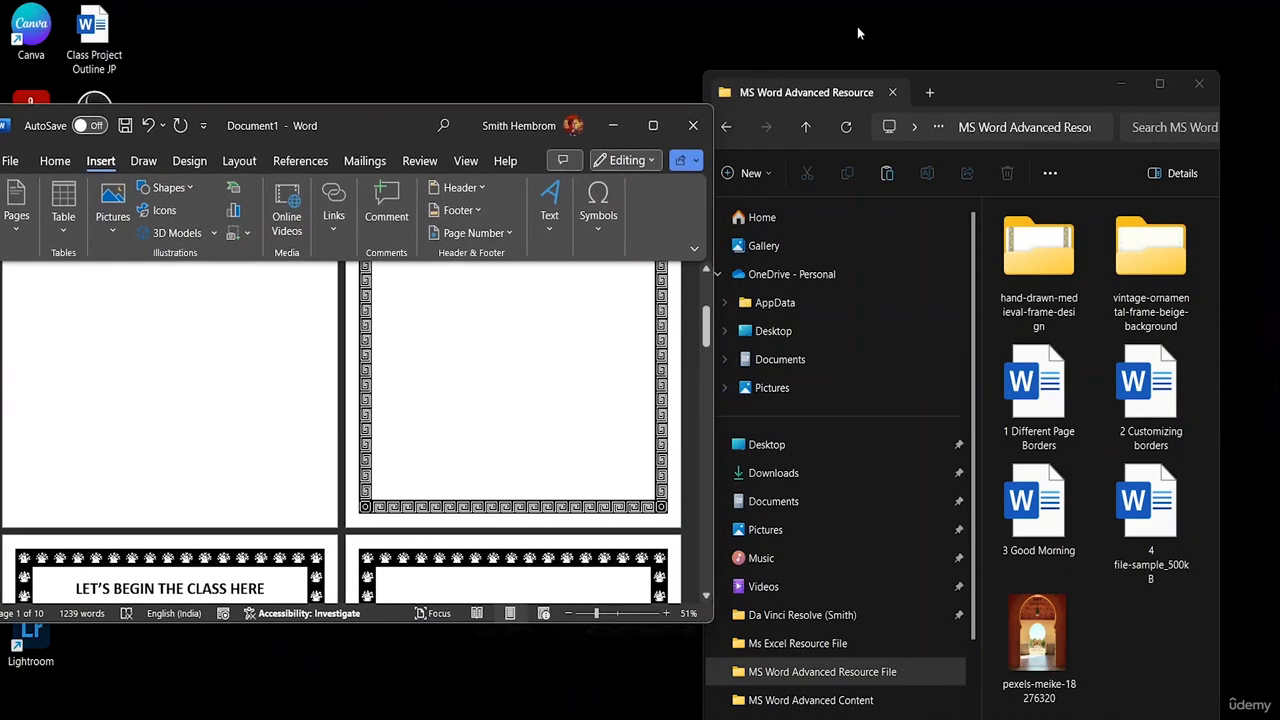
# - Open '1 Different Page Borders', compare it with Document1, then minimize it
pyautogui.doubleClick(1043, 427)
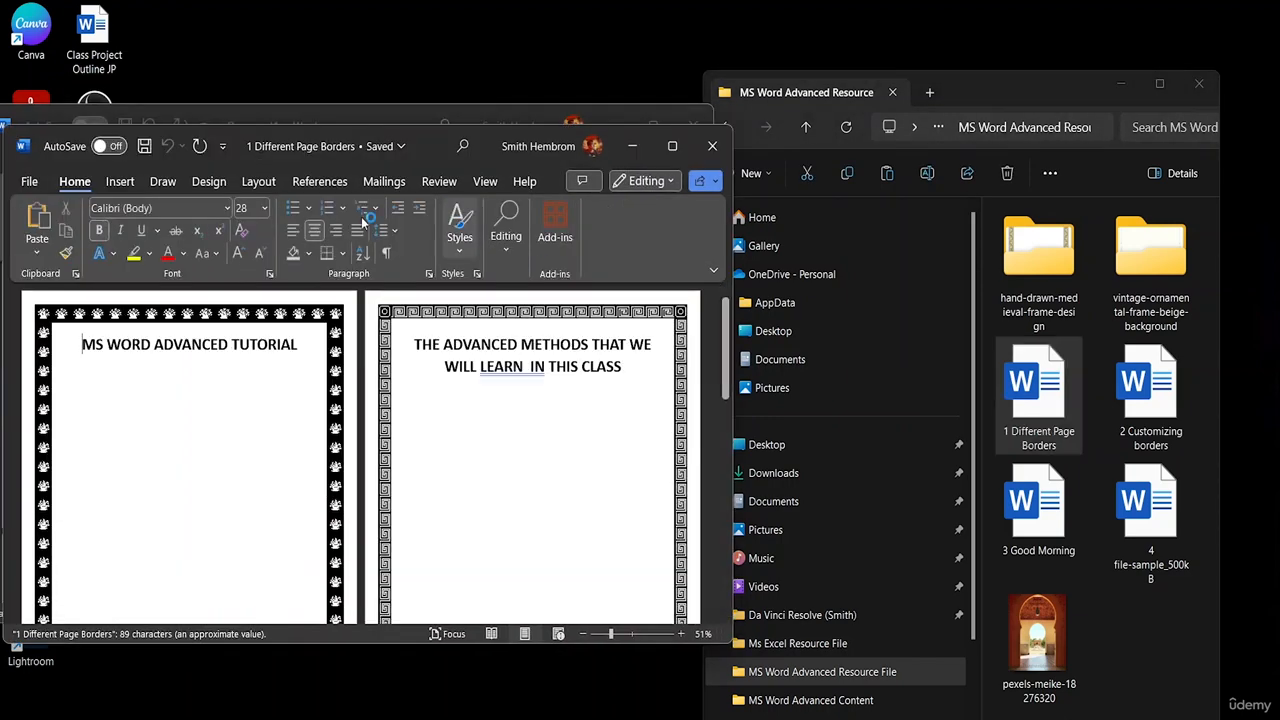
pyautogui.moveTo(426, 141); pyautogui.dragTo(960, 113)
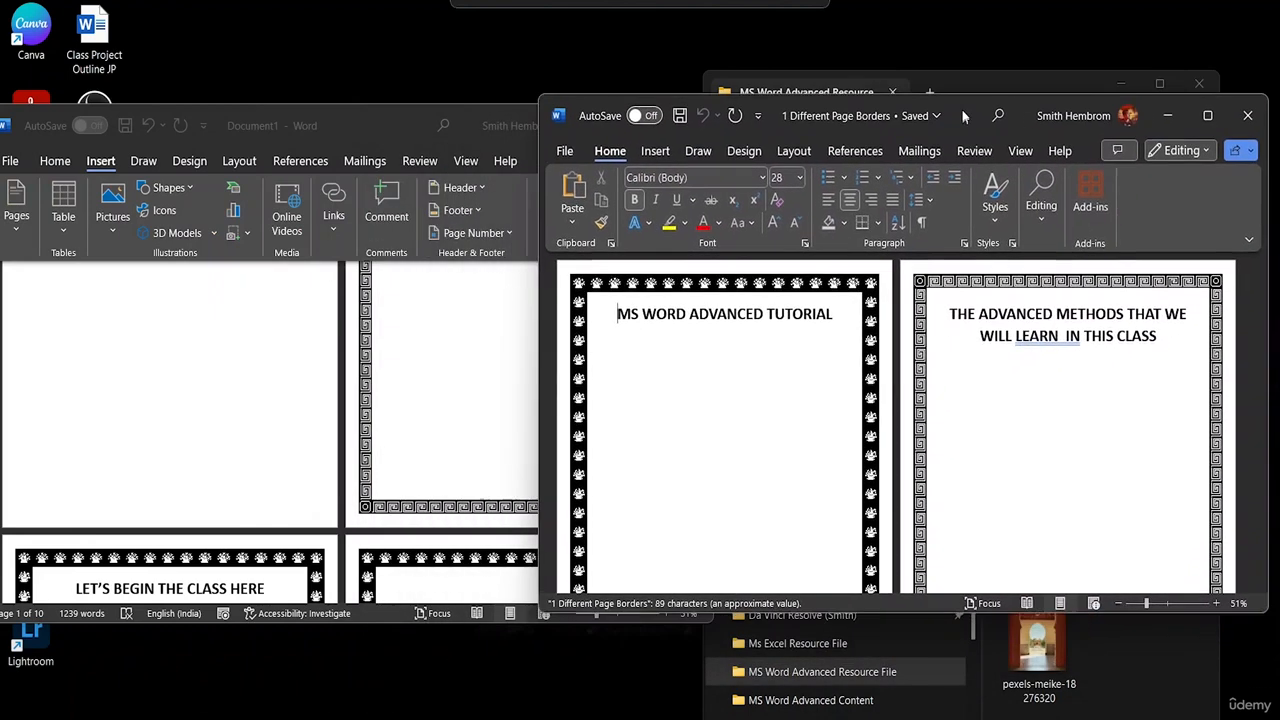
pyautogui.scroll(5, 430, 447)
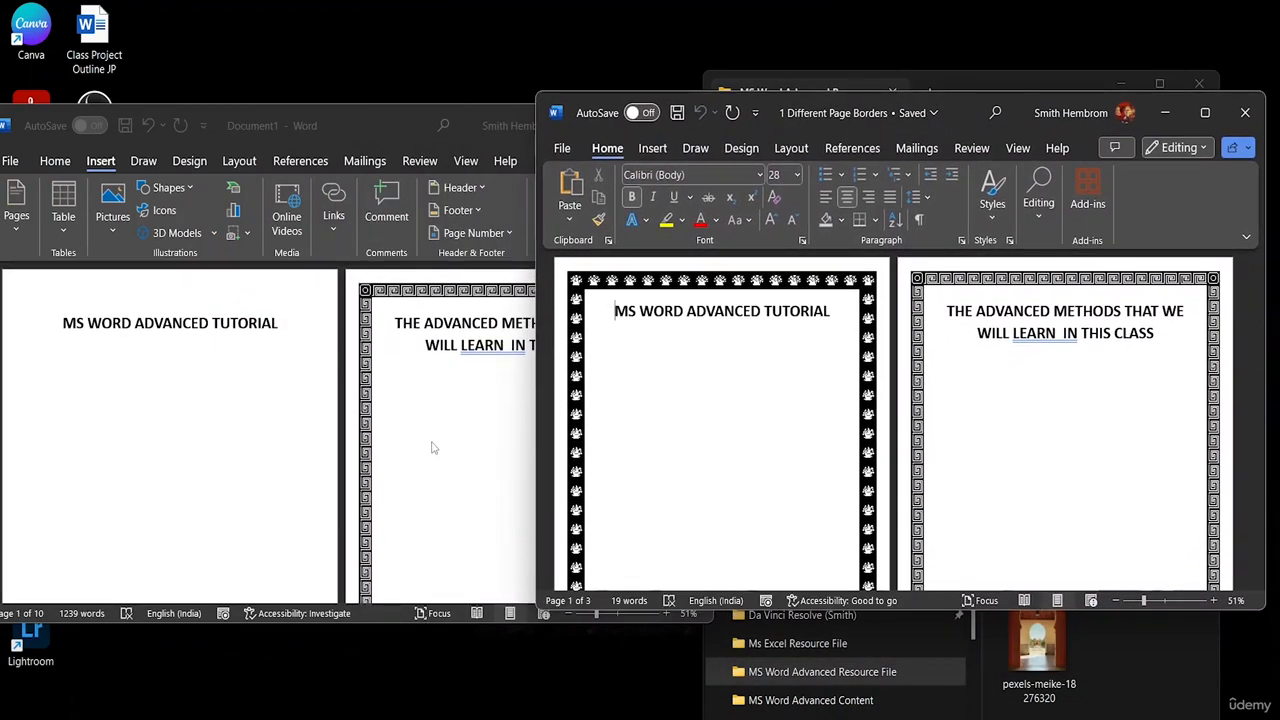
pyautogui.scroll(-5, 434, 447)
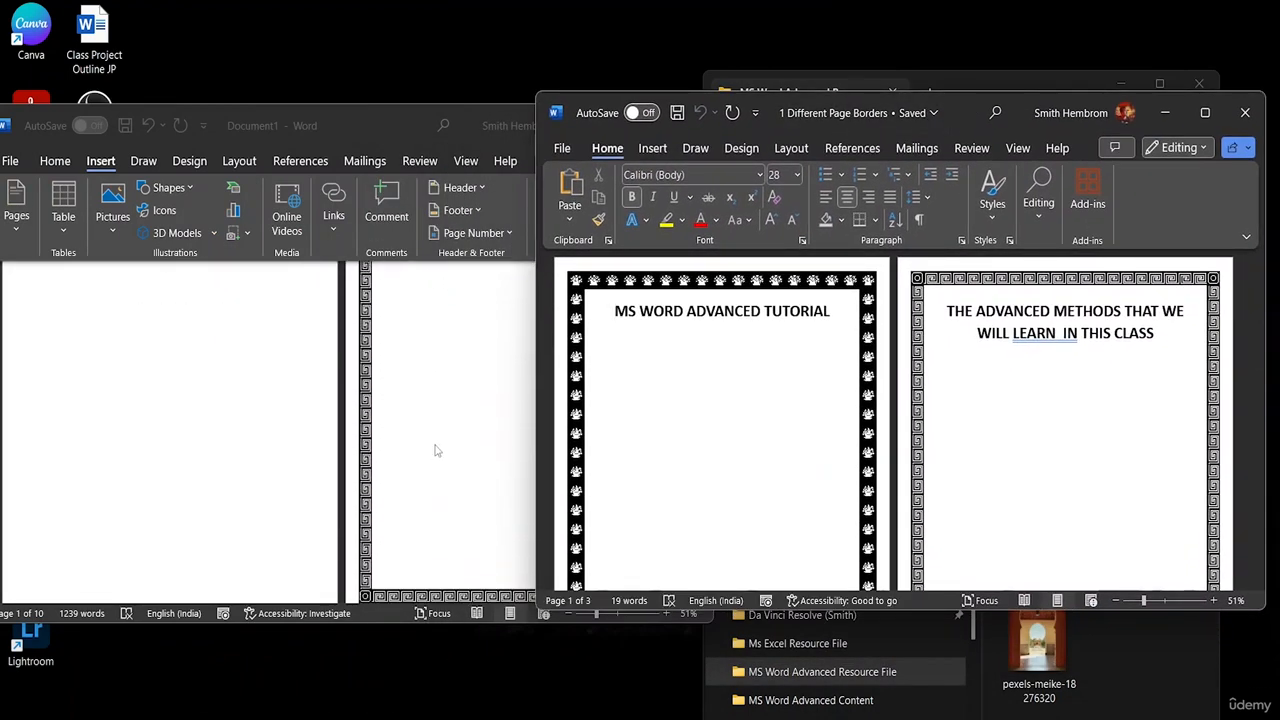
pyautogui.click(1164, 113)
# - Open '2 Customizing borders', move it aside, and scroll Document1's bordered pages to compare
pyautogui.doubleClick(1157, 436)
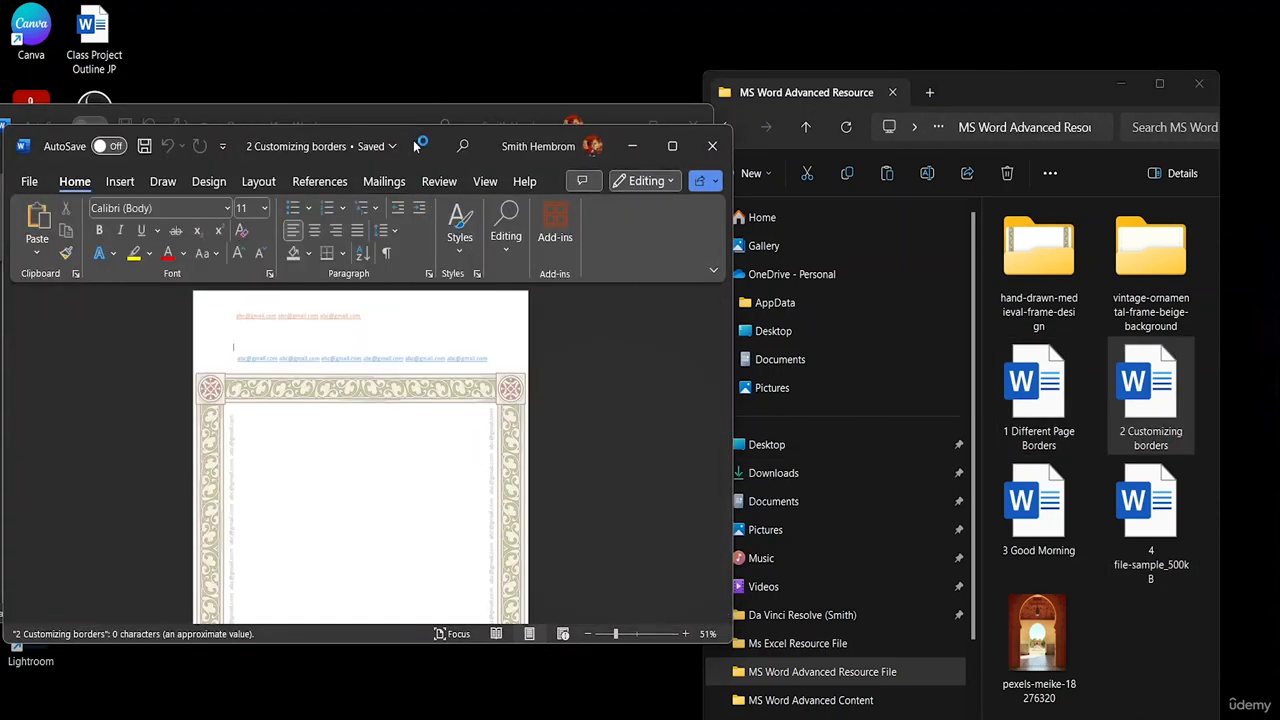
pyautogui.moveTo(420, 146); pyautogui.dragTo(928, 42)
pyautogui.scroll(-5, 360, 455)
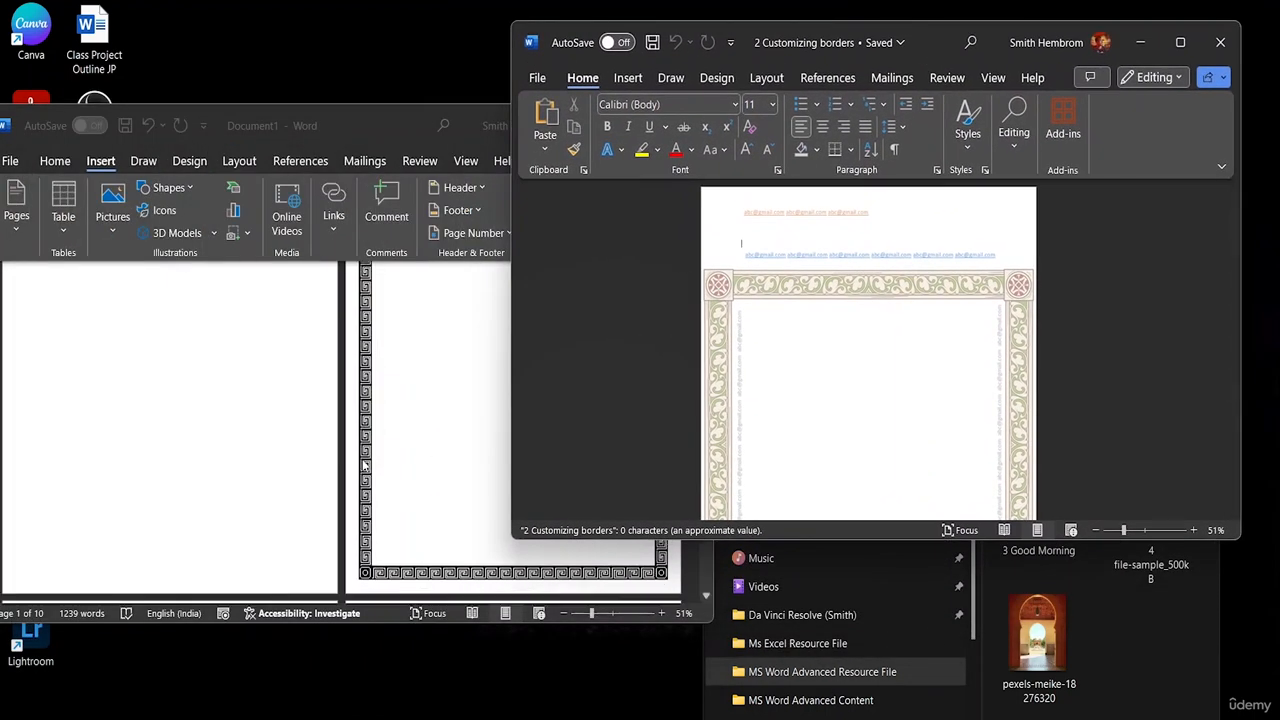
pyautogui.scroll(-4, 360, 455)
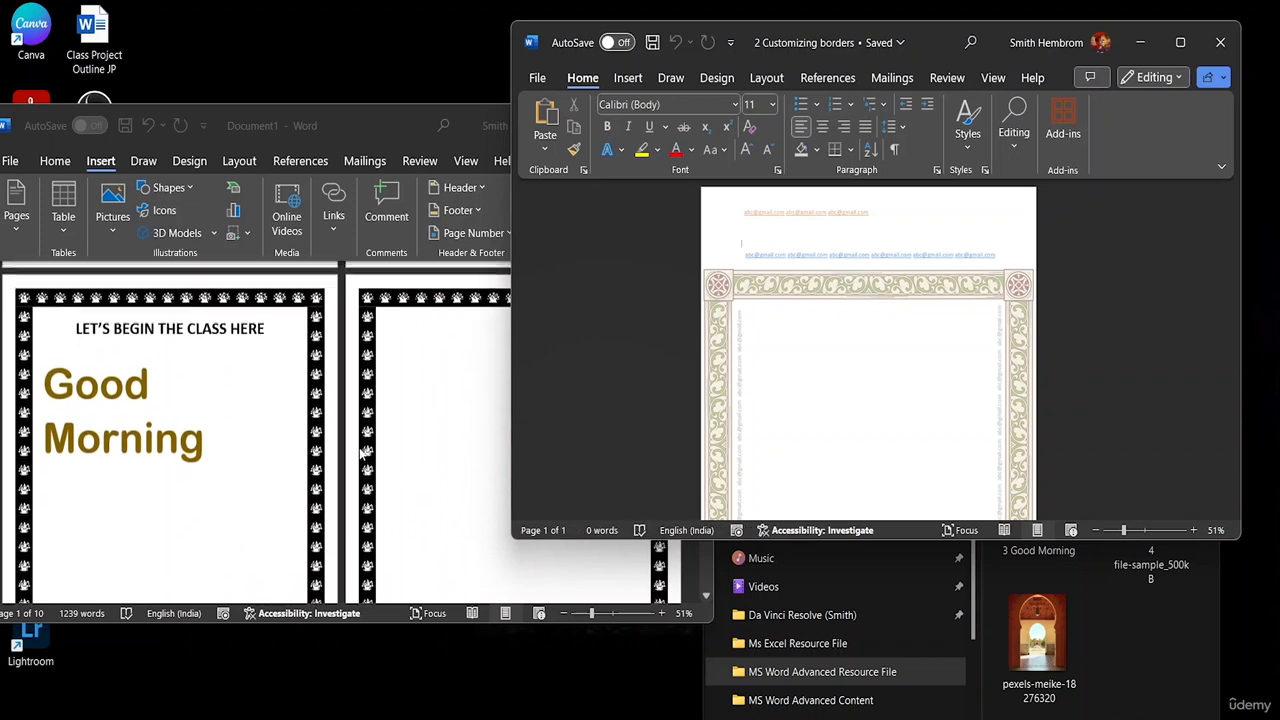
pyautogui.scroll(-3, 362, 453)
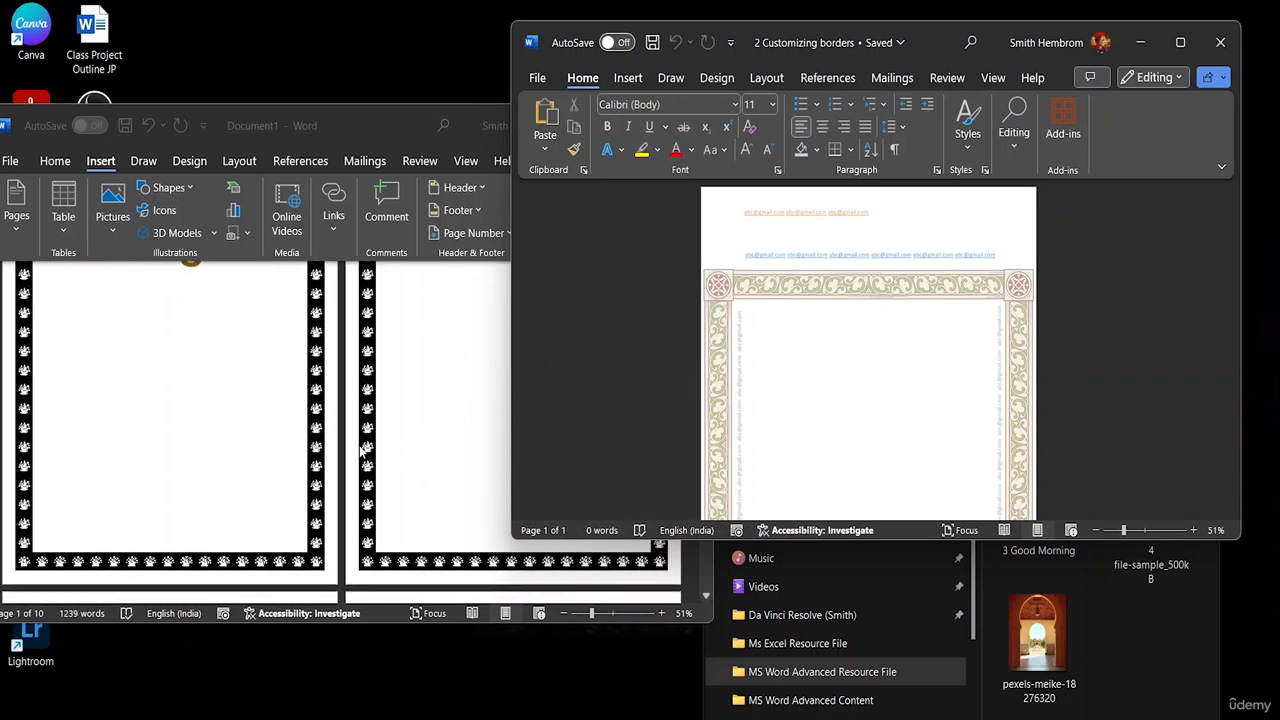
pyautogui.scroll(6, 364, 445)
pyautogui.scroll(4, 365, 437)
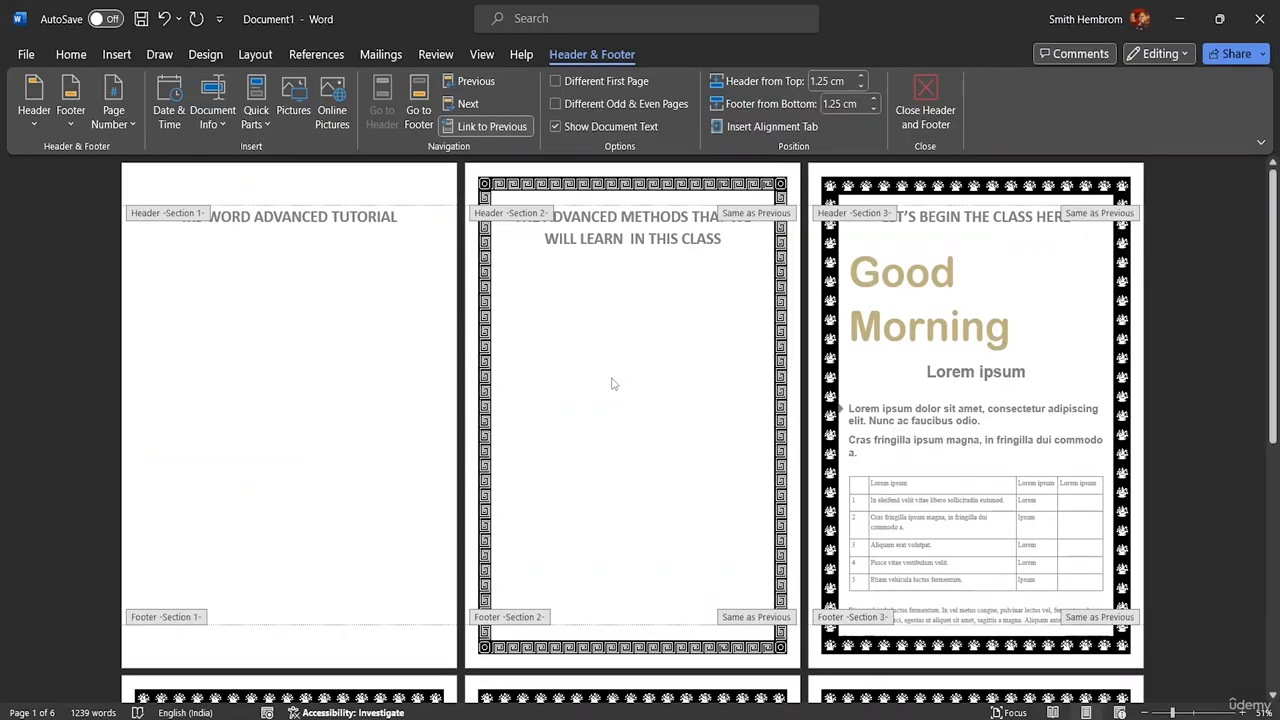
# - Delete 'IN THIS CLASS' from the page-2 title and set the title to 72 pt
pyautogui.doubleClick(614, 384)
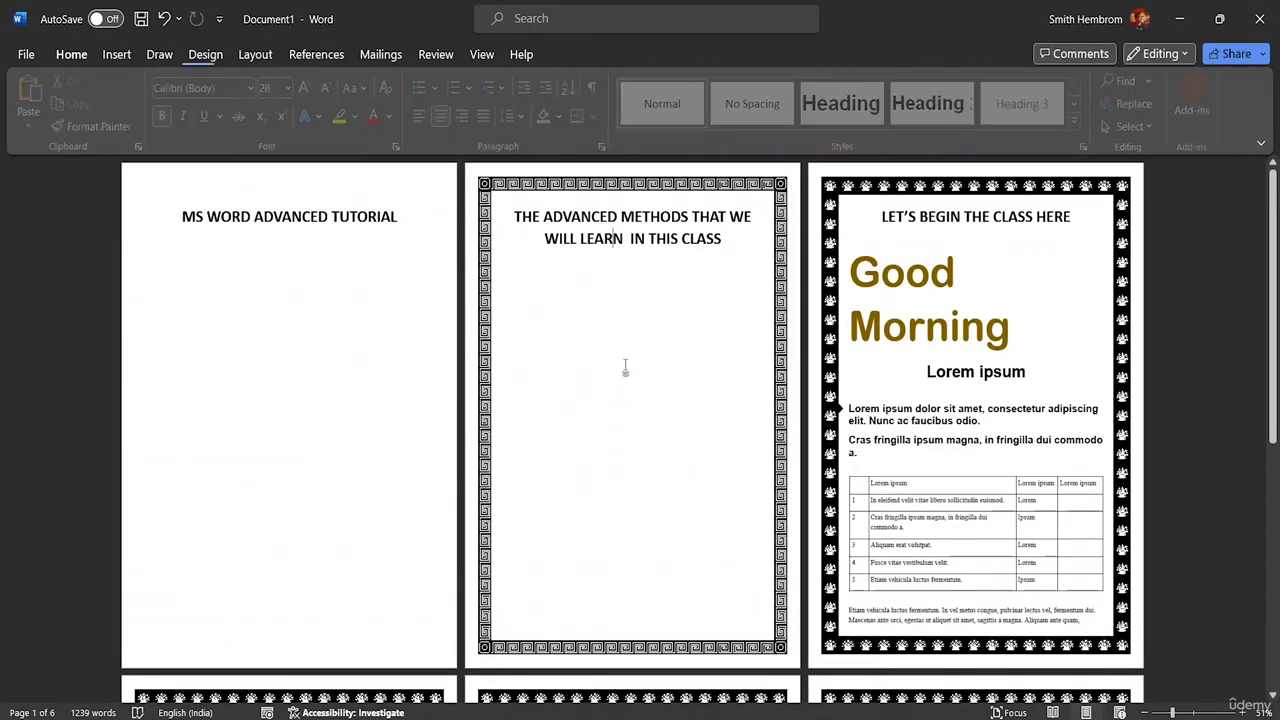
pyautogui.click(725, 239)
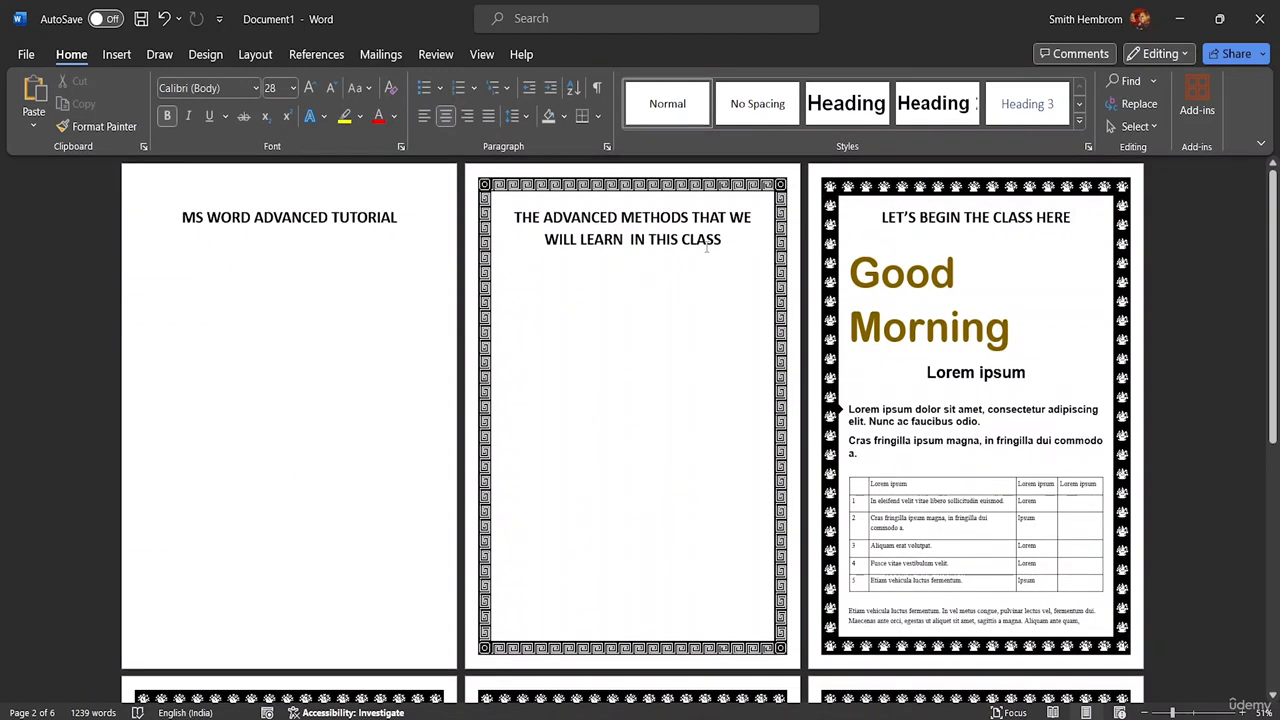
pyautogui.press('BackSpace')
pyautogui.press('BackSpace')
pyautogui.press('BackSpace')
pyautogui.press('BackSpace')
pyautogui.press('BackSpace')
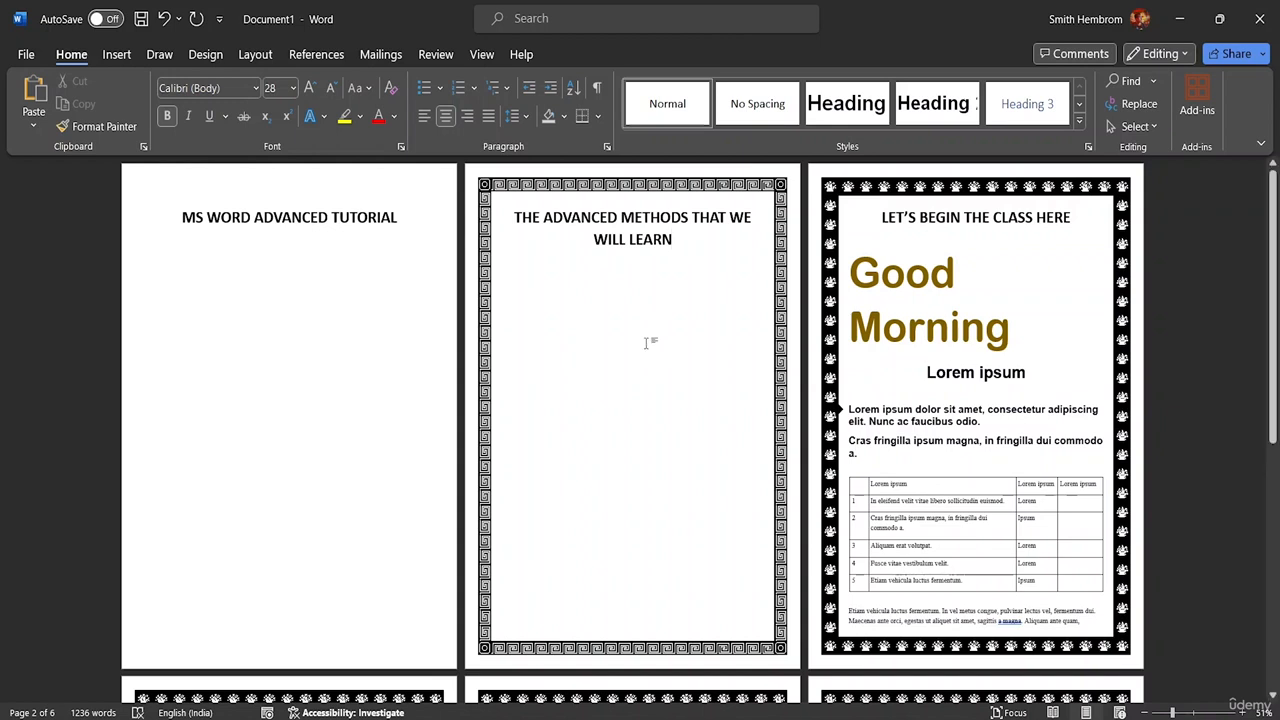
pyautogui.tripleClick(550, 235)
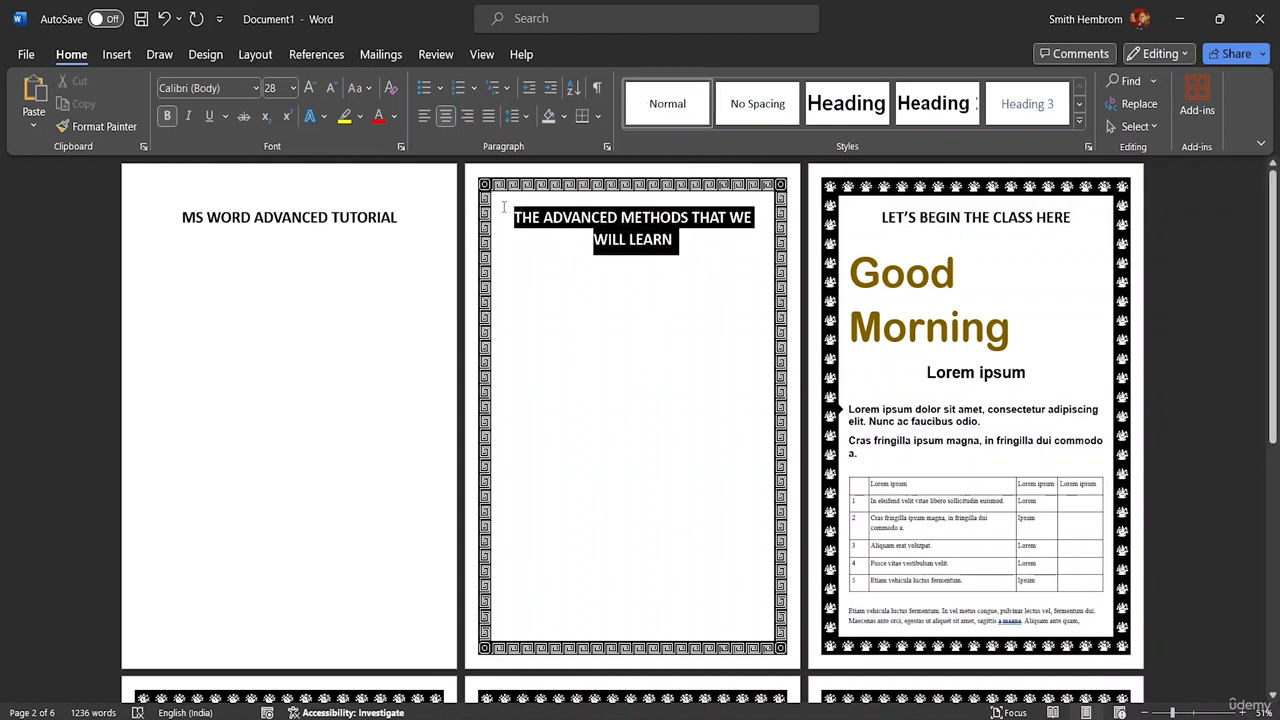
pyautogui.click(291, 88)
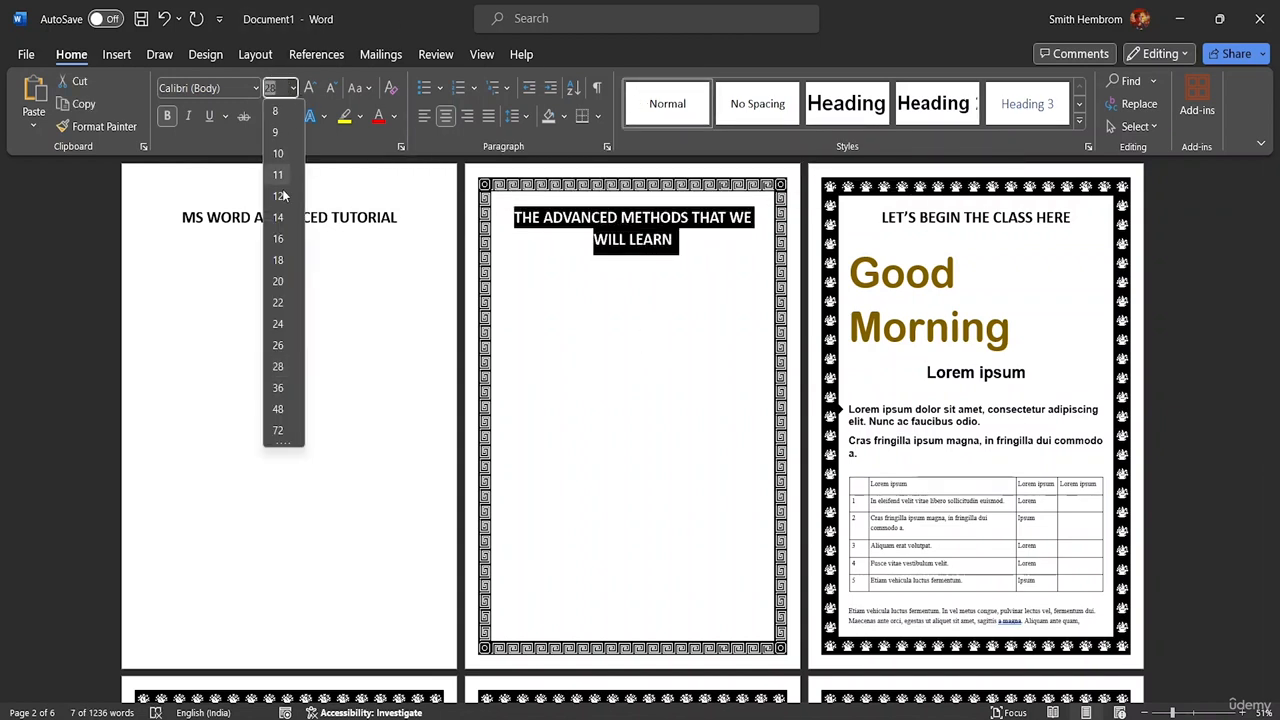
pyautogui.click(278, 430)
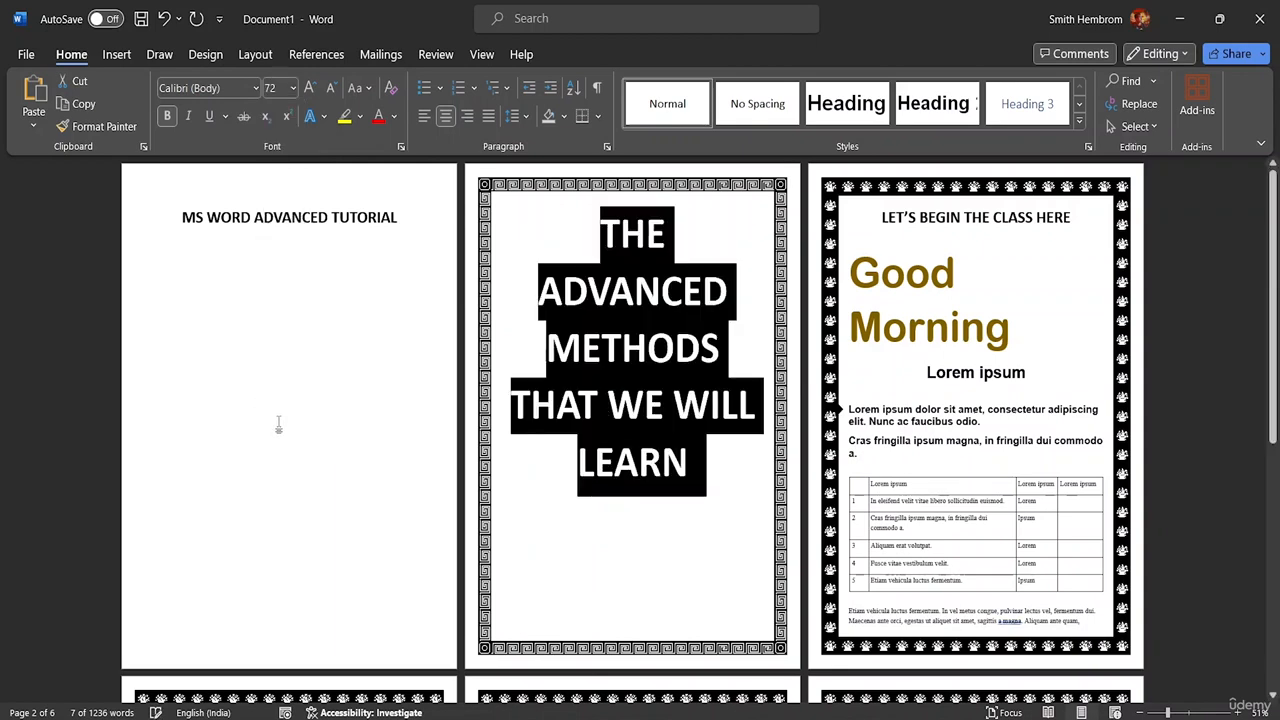
# - Apply an outlined text effect to the title and set its outline to Gold
pyautogui.click(324, 117)
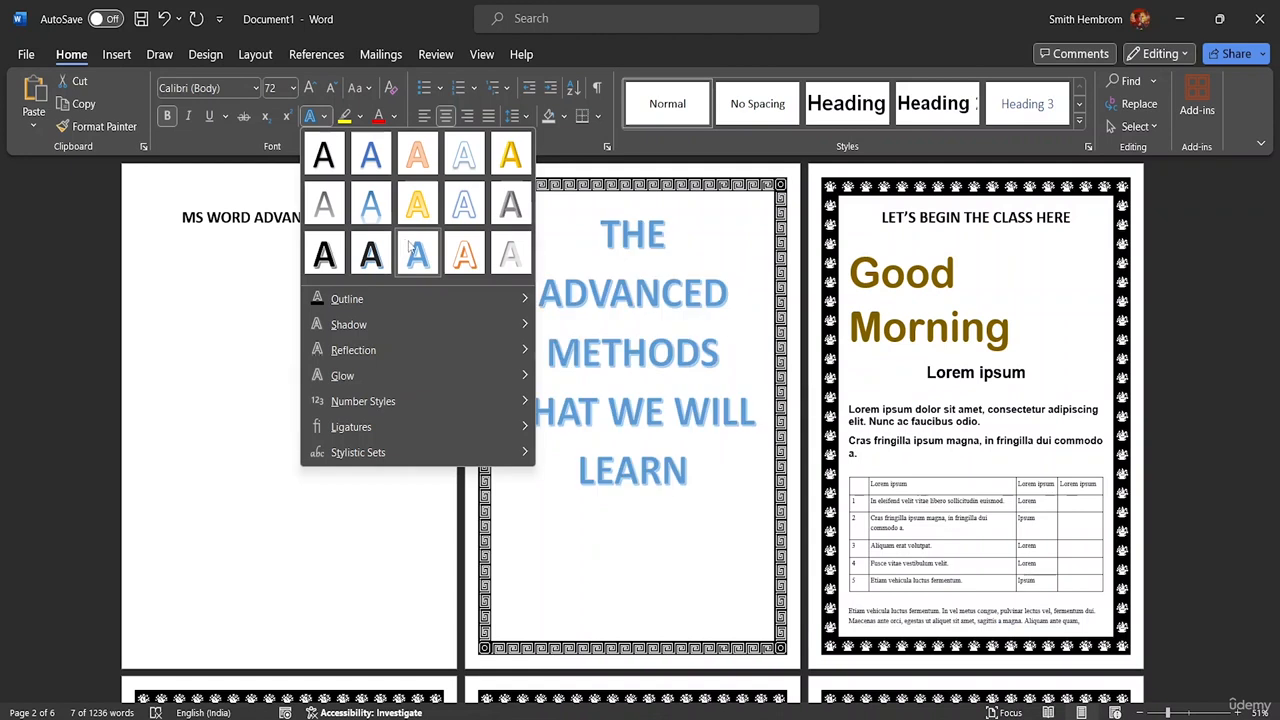
pyautogui.click(466, 270)
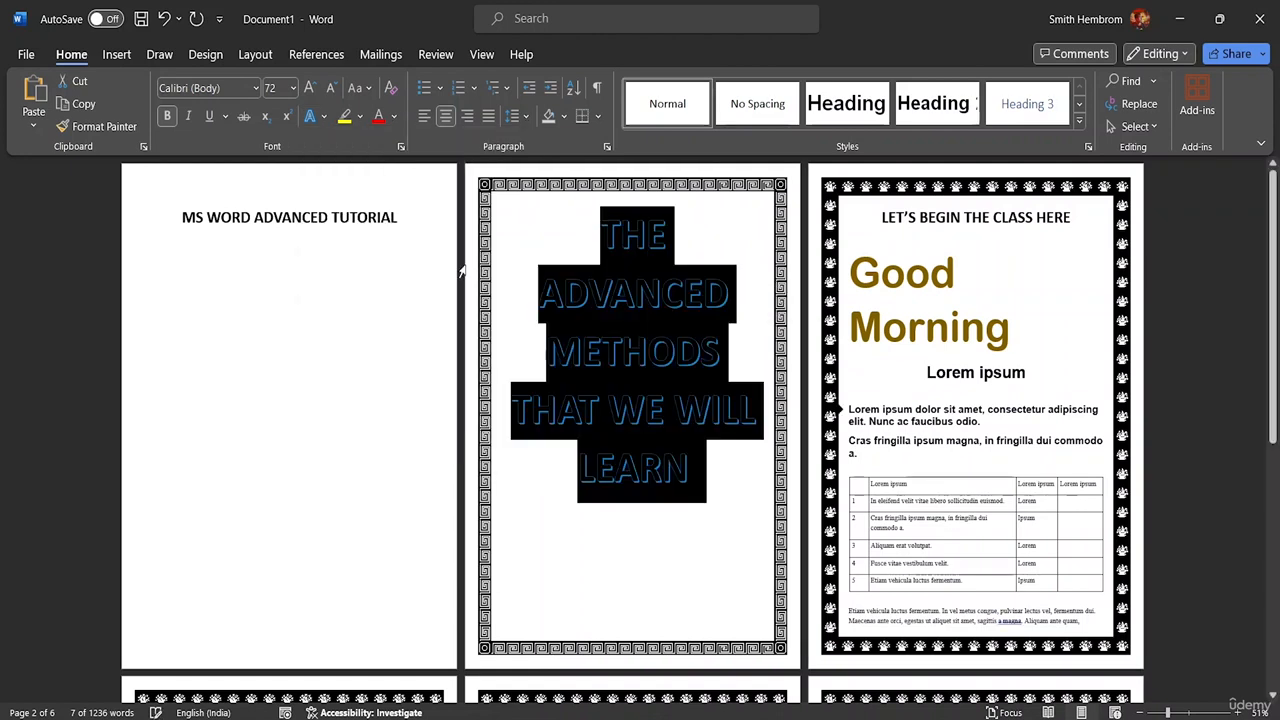
pyautogui.click(324, 117)
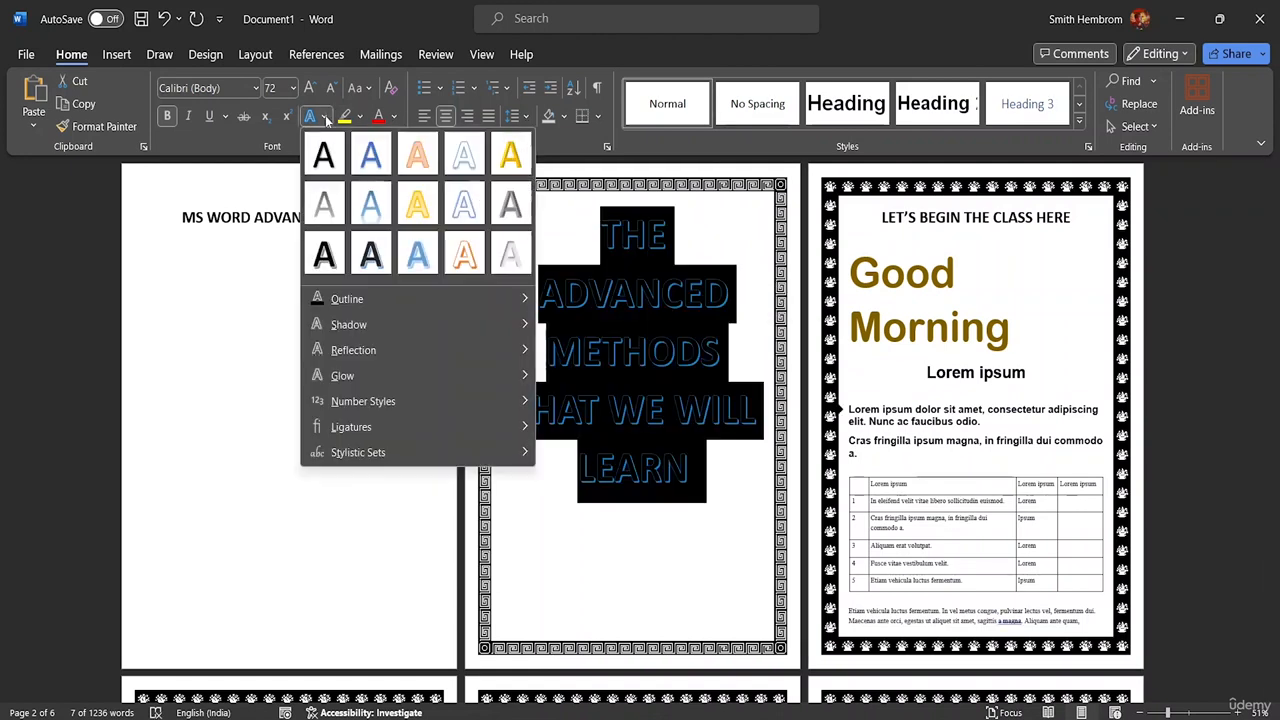
pyautogui.moveTo(444, 298)
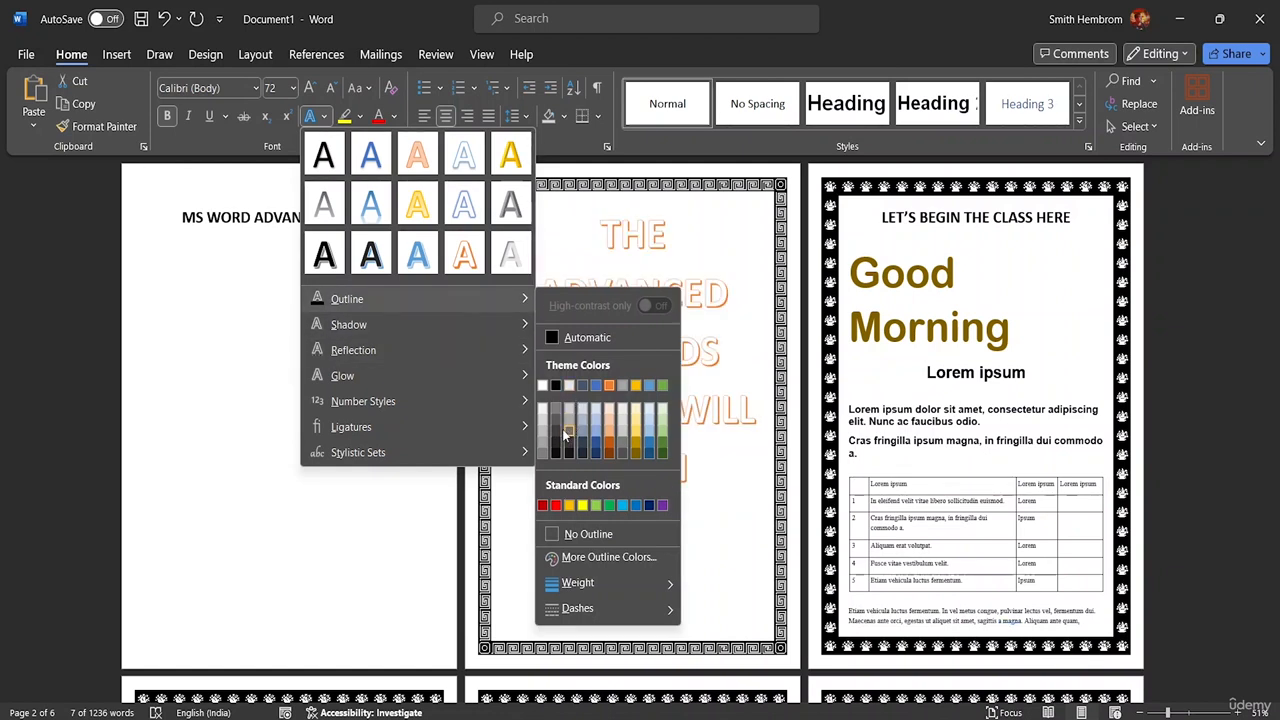
pyautogui.click(636, 445)
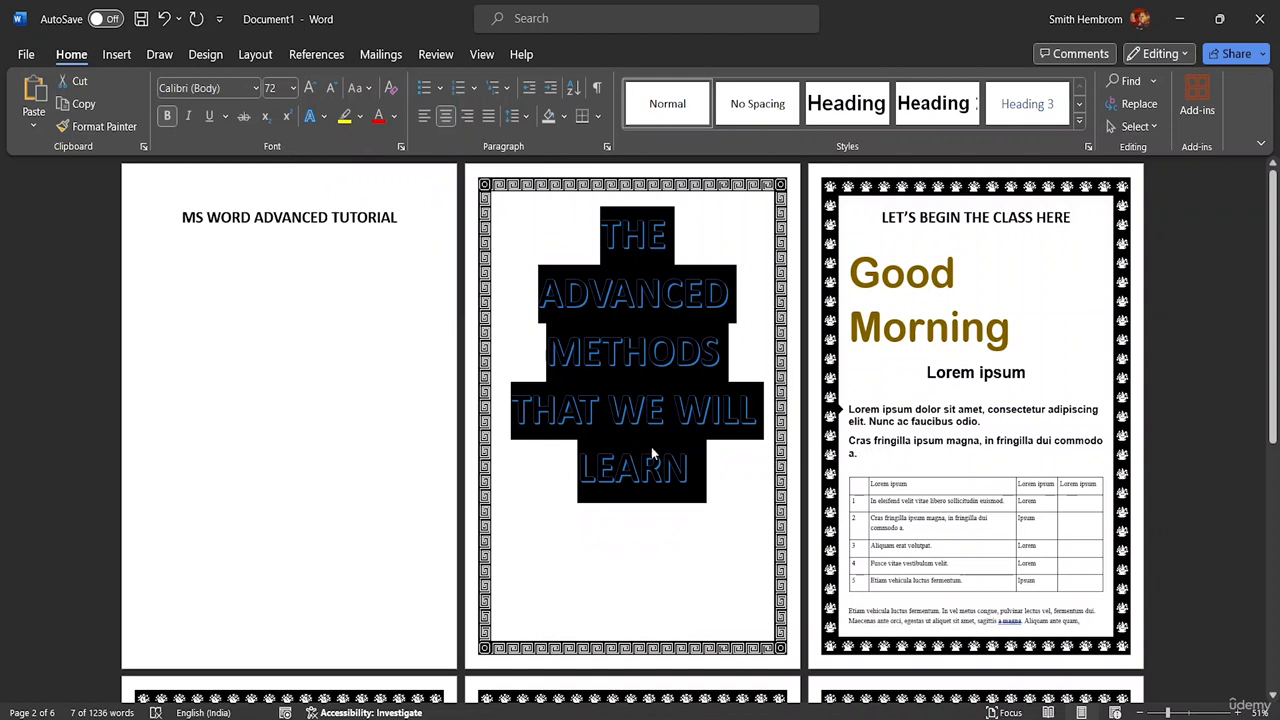
pyautogui.click(733, 465)
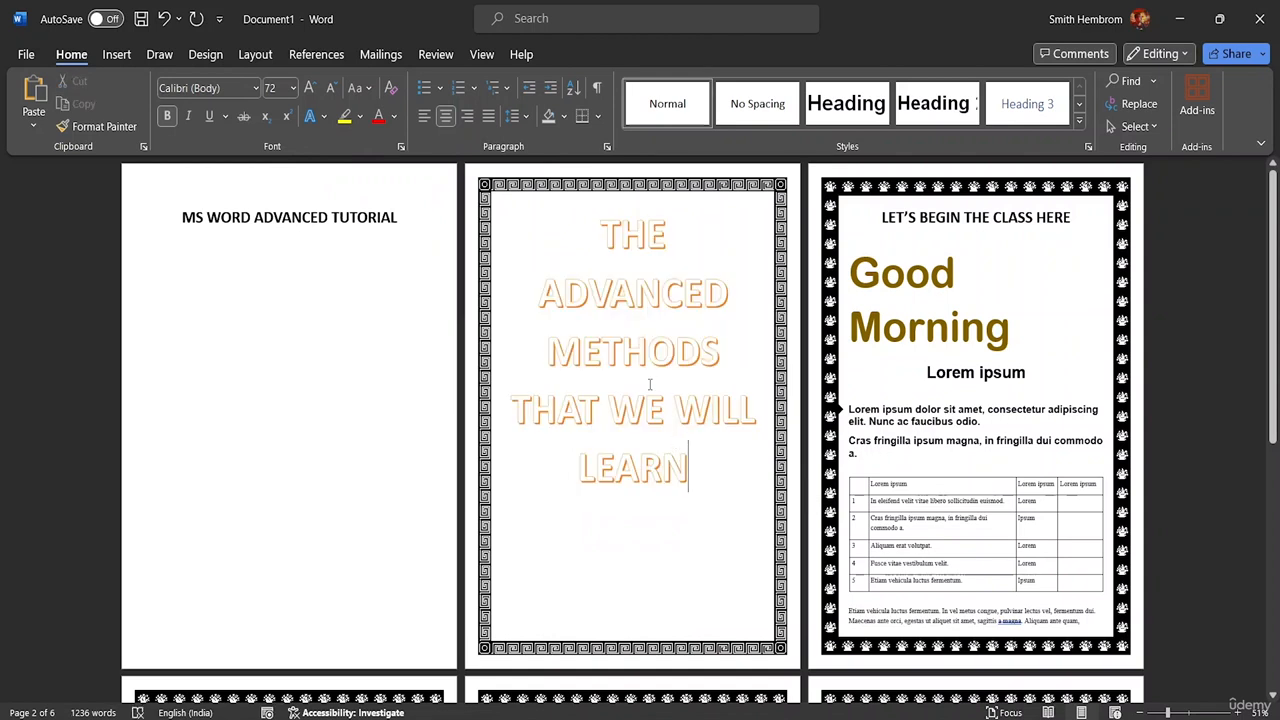
# - Recolour the page-2 title with a new theme font colour
pyautogui.click(394, 116)
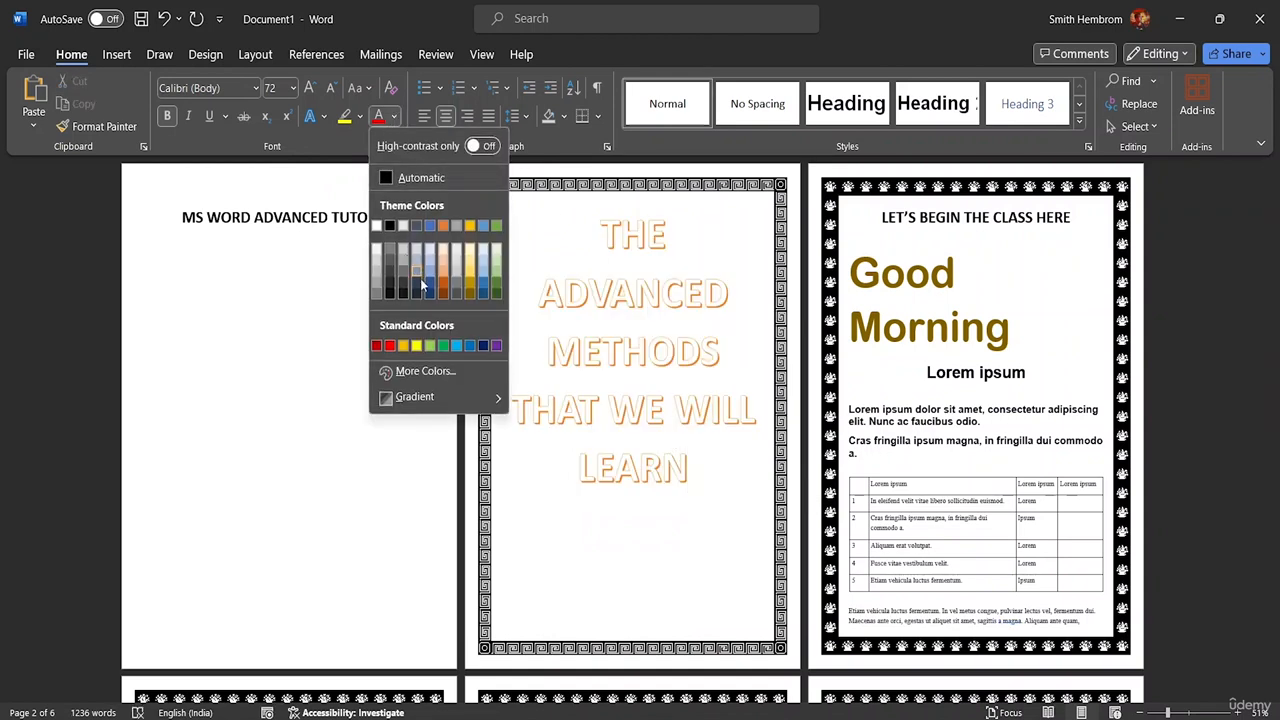
pyautogui.click(390, 285)
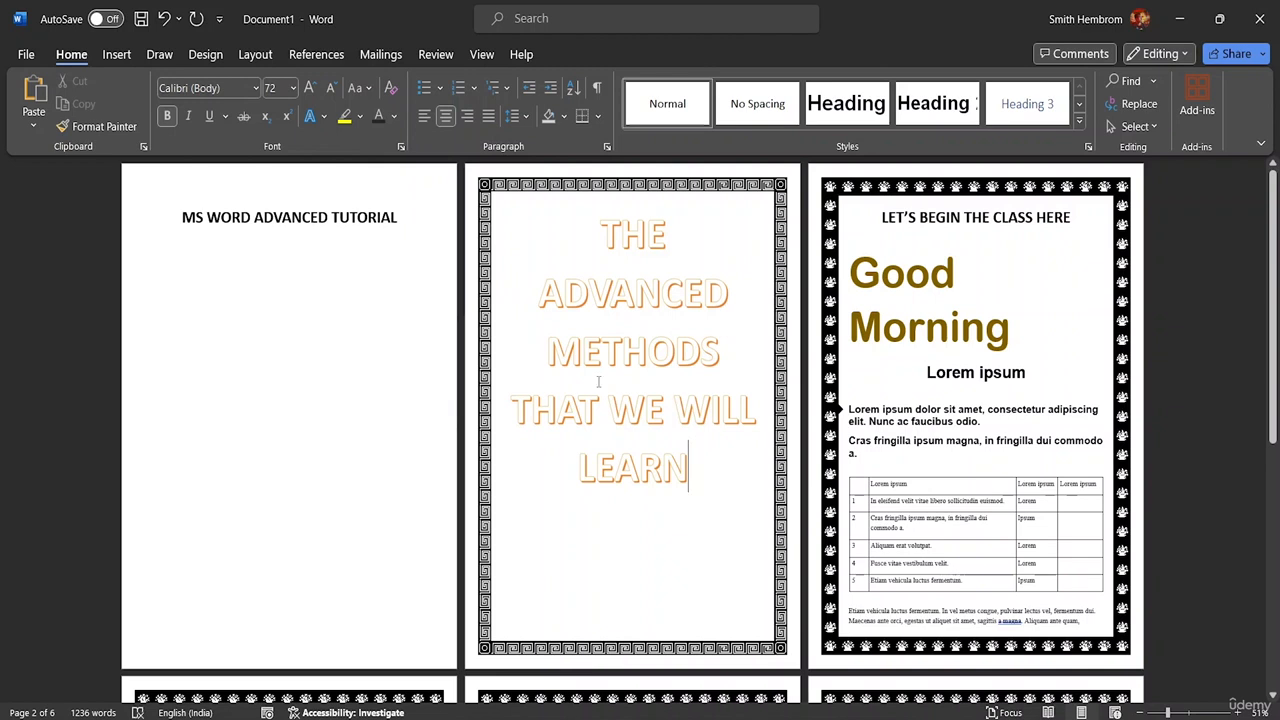
pyautogui.moveTo(691, 459); pyautogui.dragTo(600, 235)
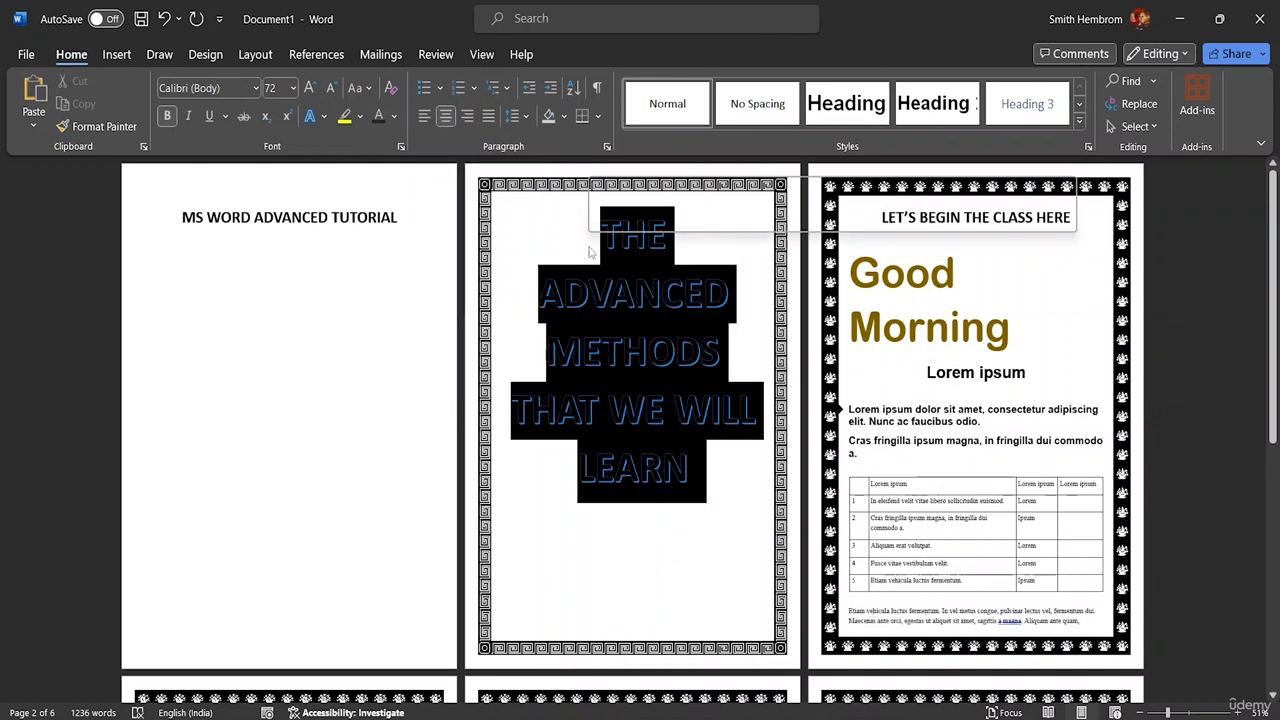
pyautogui.click(379, 117)
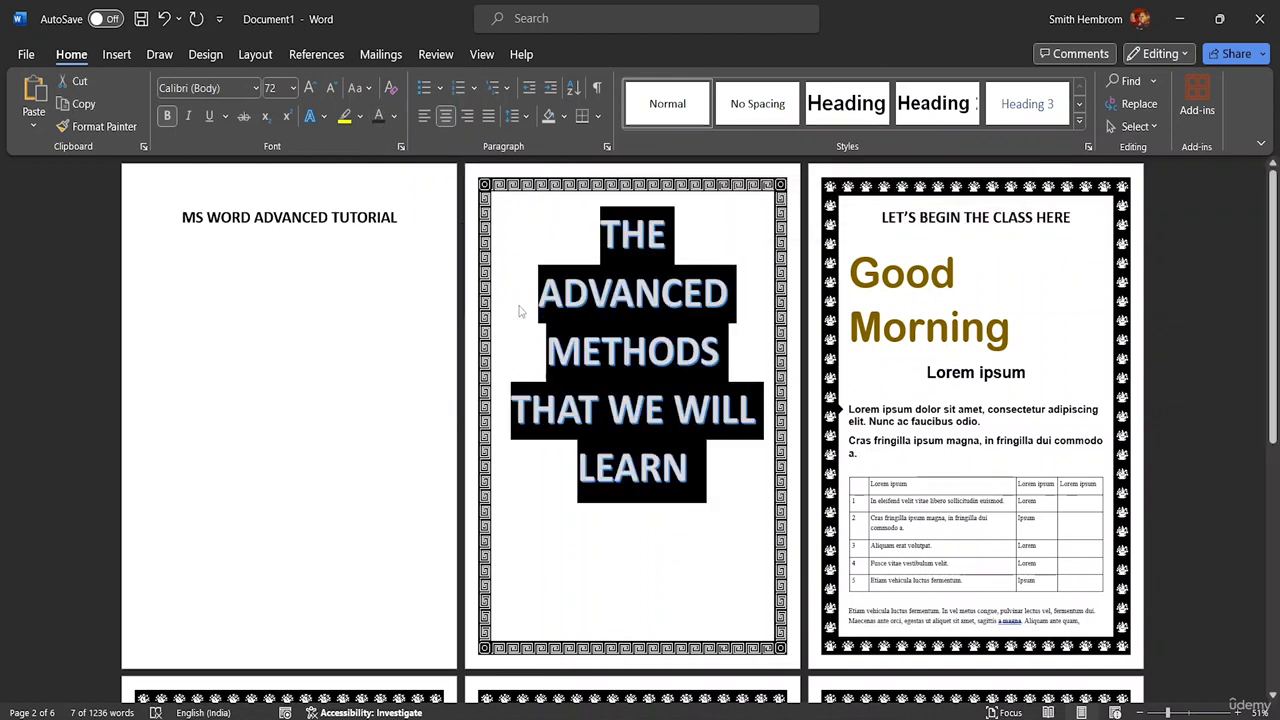